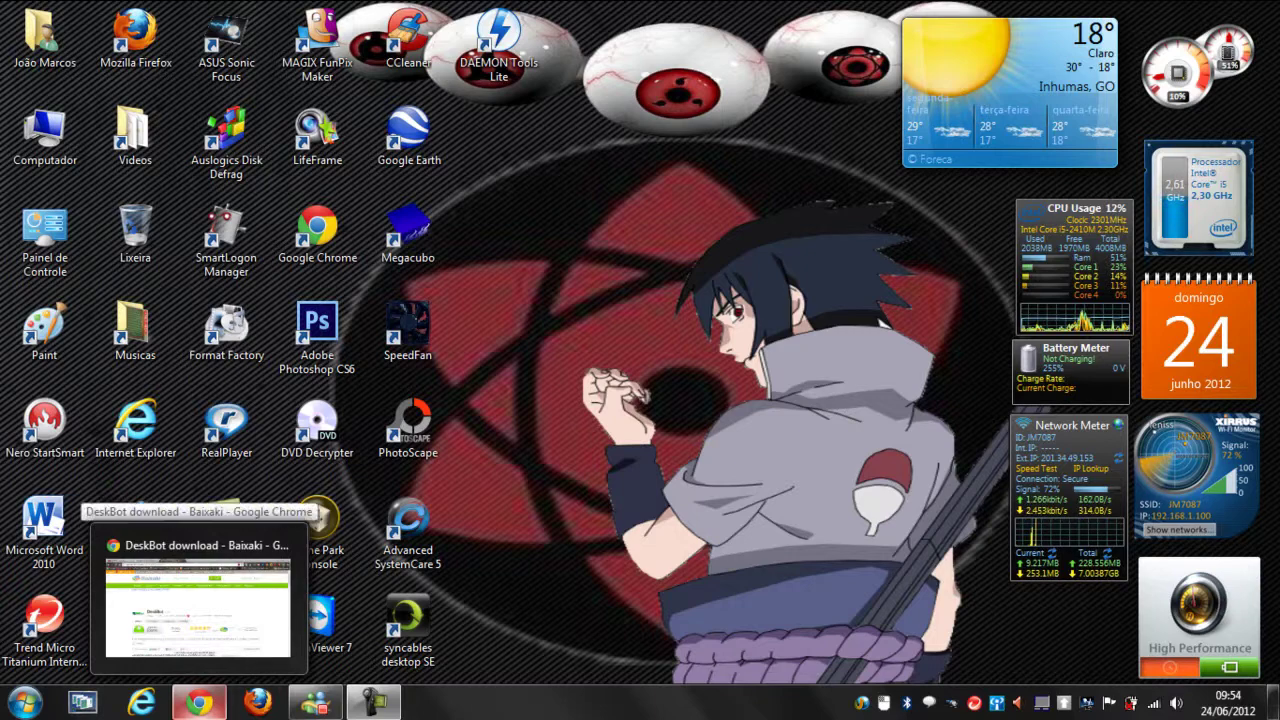
- Switch to Google Chrome and view the YouTube and Videolog channel pages, returning to the Baixaki page for DeskBot
click(198, 607)
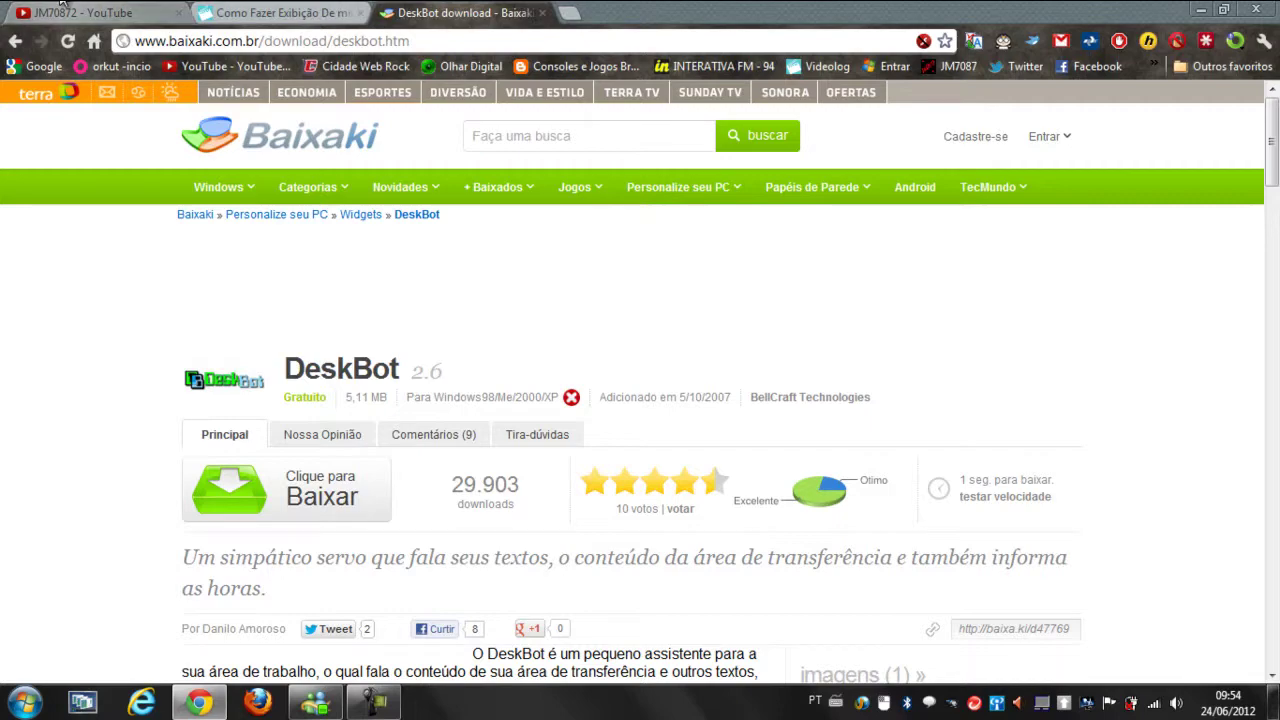
click(62, 10)
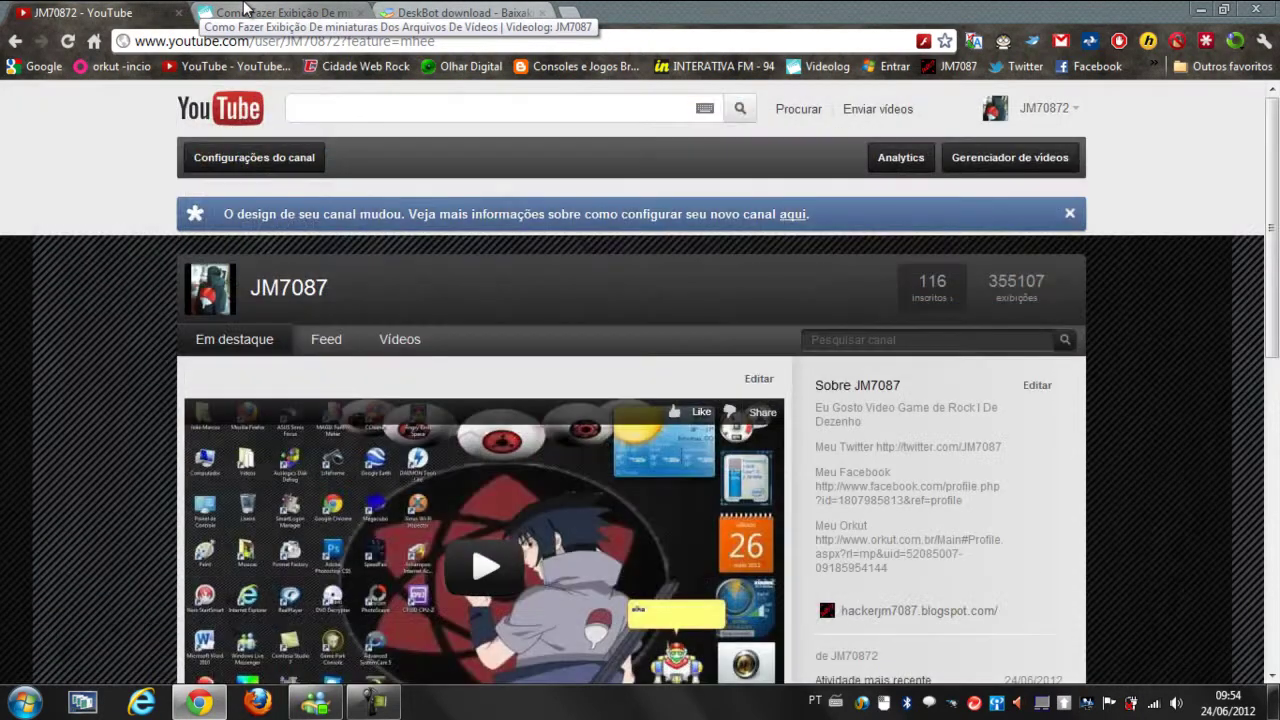
click(245, 9)
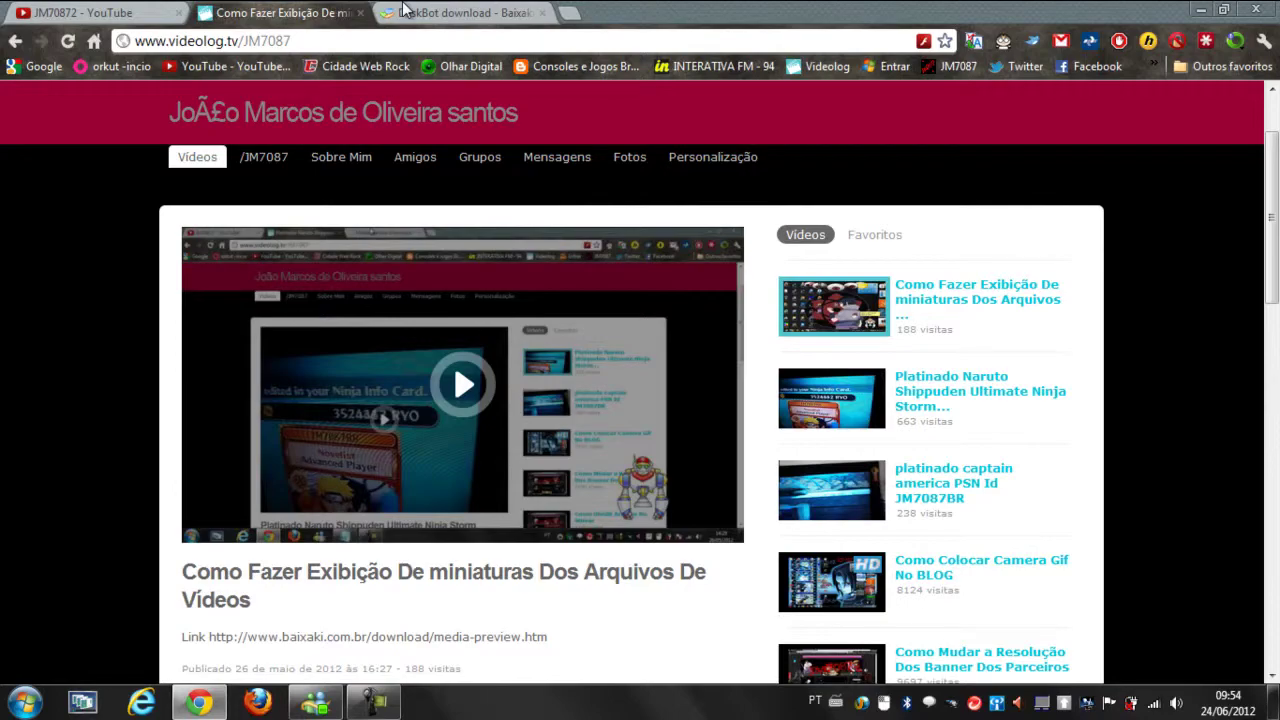
click(403, 9)
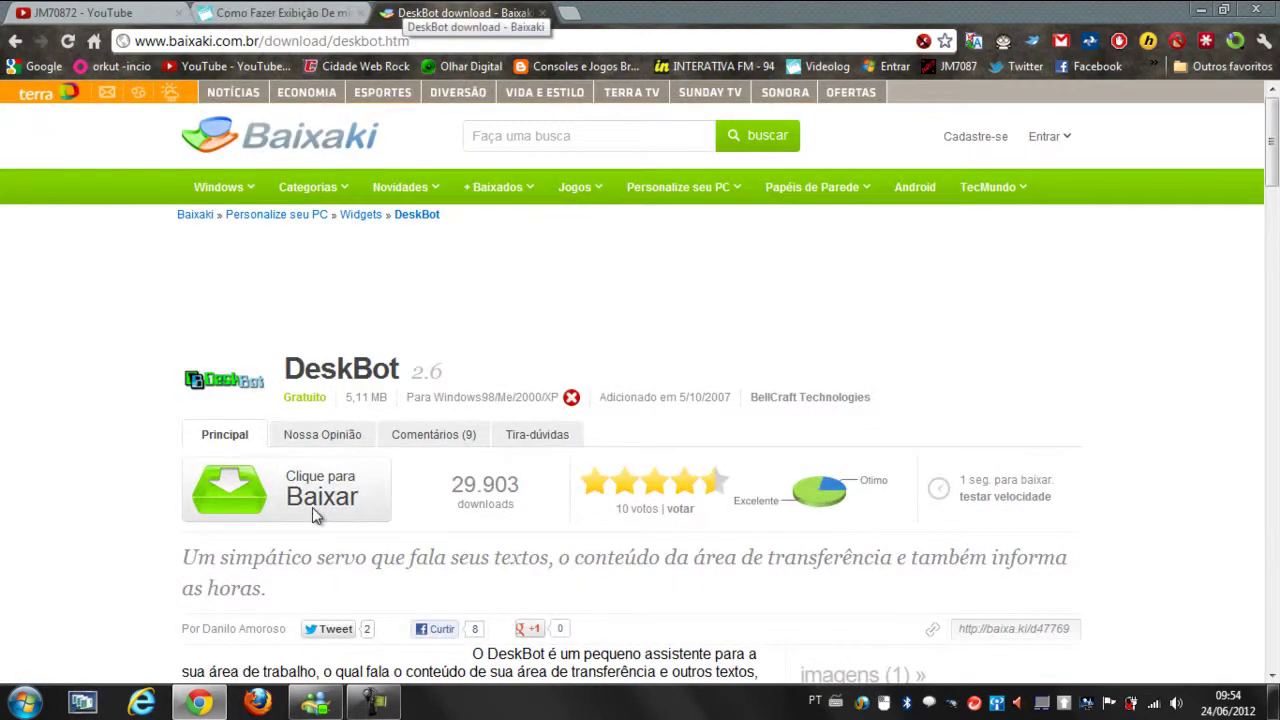
- Download DeskBot 2.6 from its Baixaki page and show deskbot_full_setup.exe in its folder
scroll(312, 507, down, 5)
scroll(312, 510, down, 5)
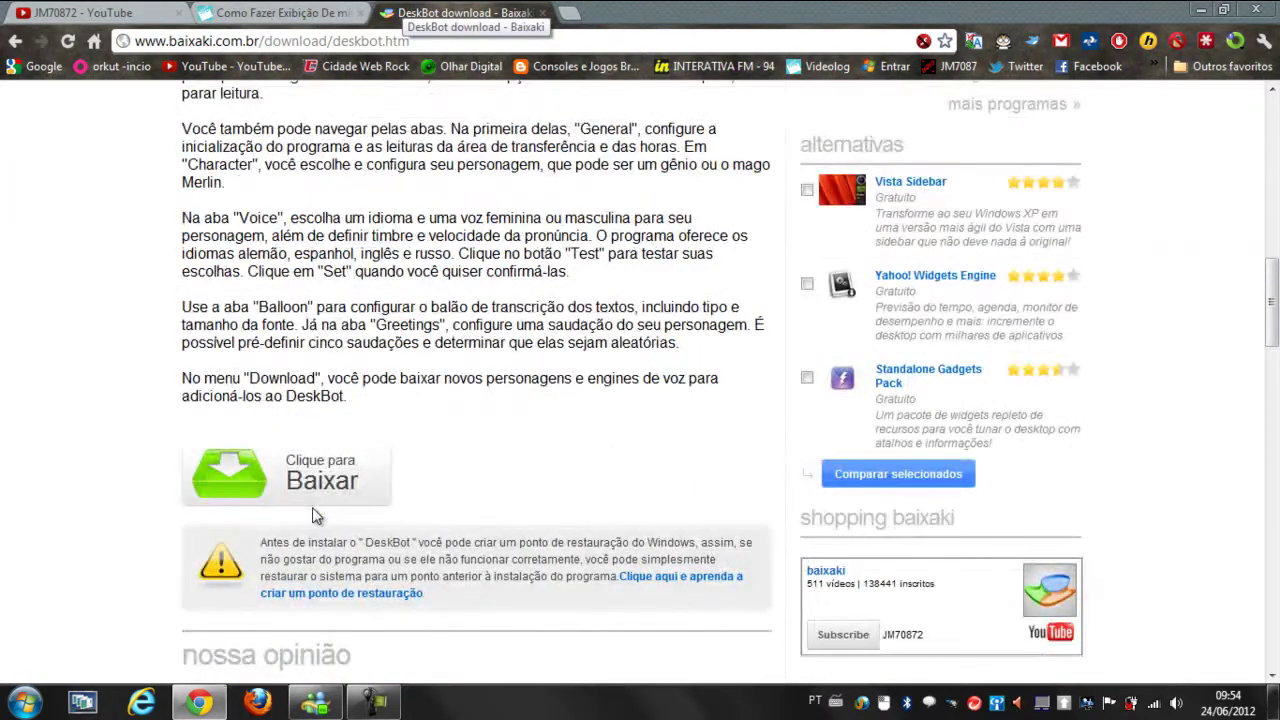
scroll(312, 507, up, 10)
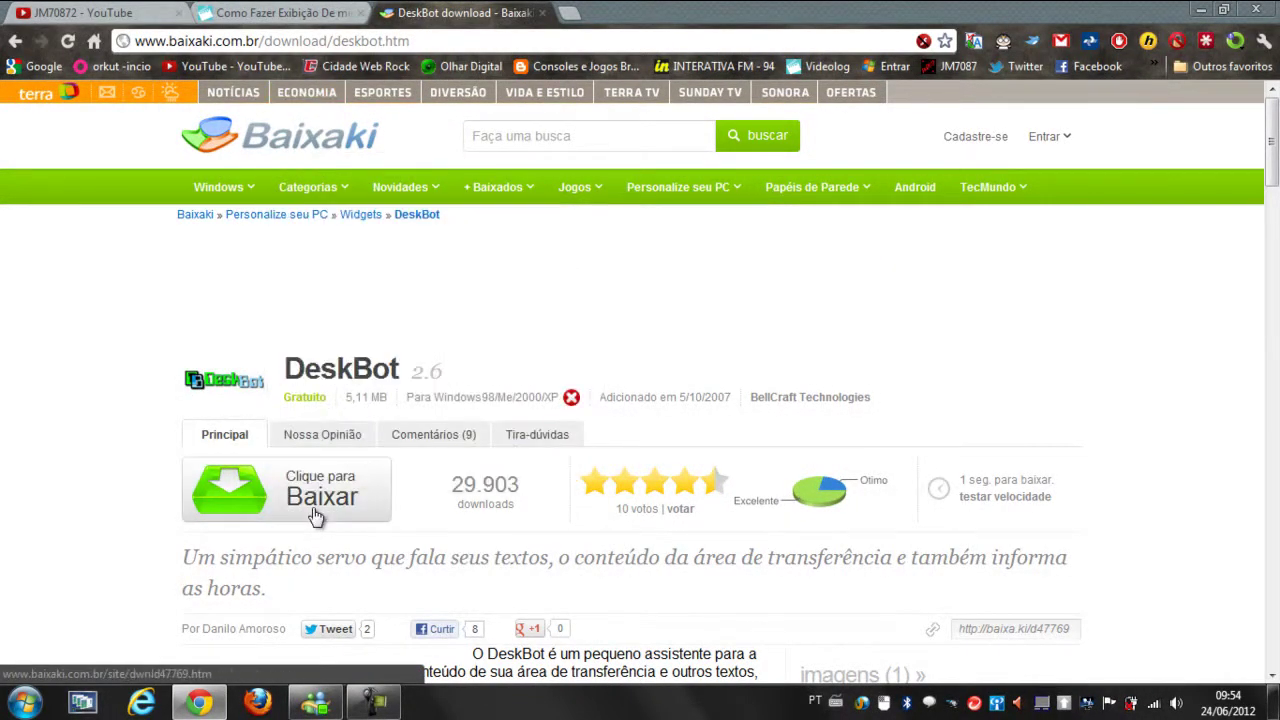
click(315, 515)
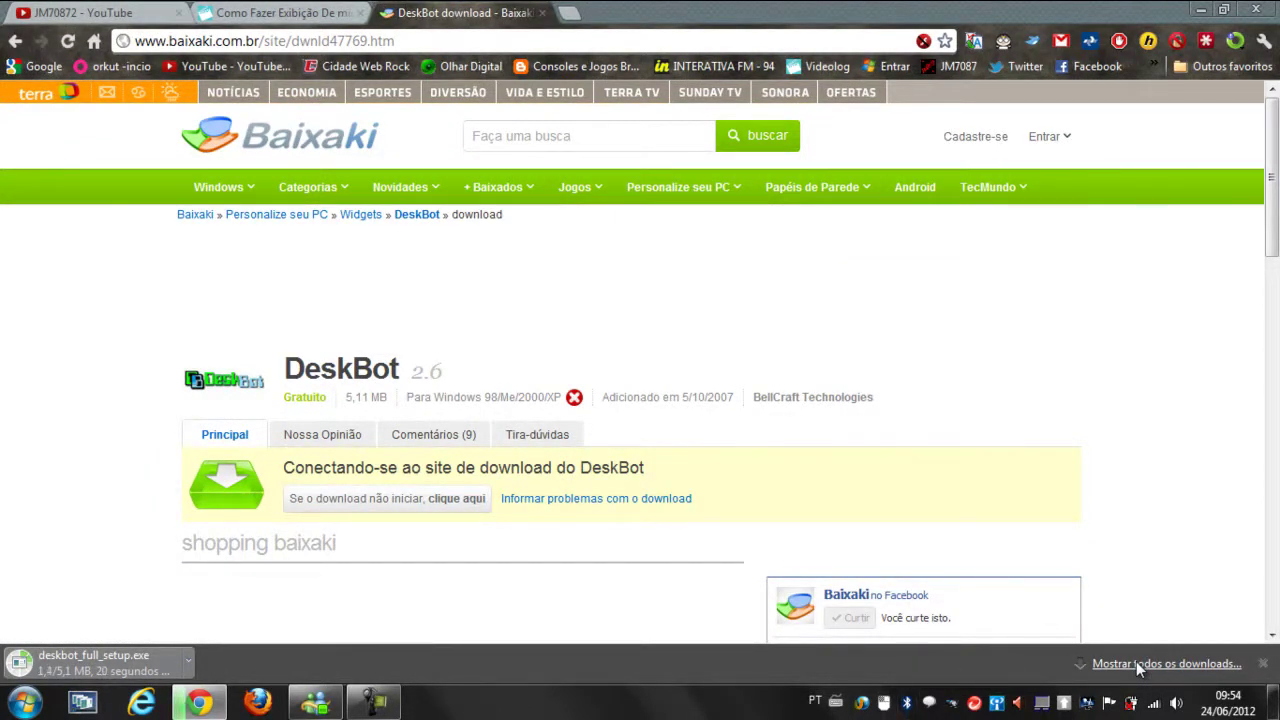
click(1138, 664)
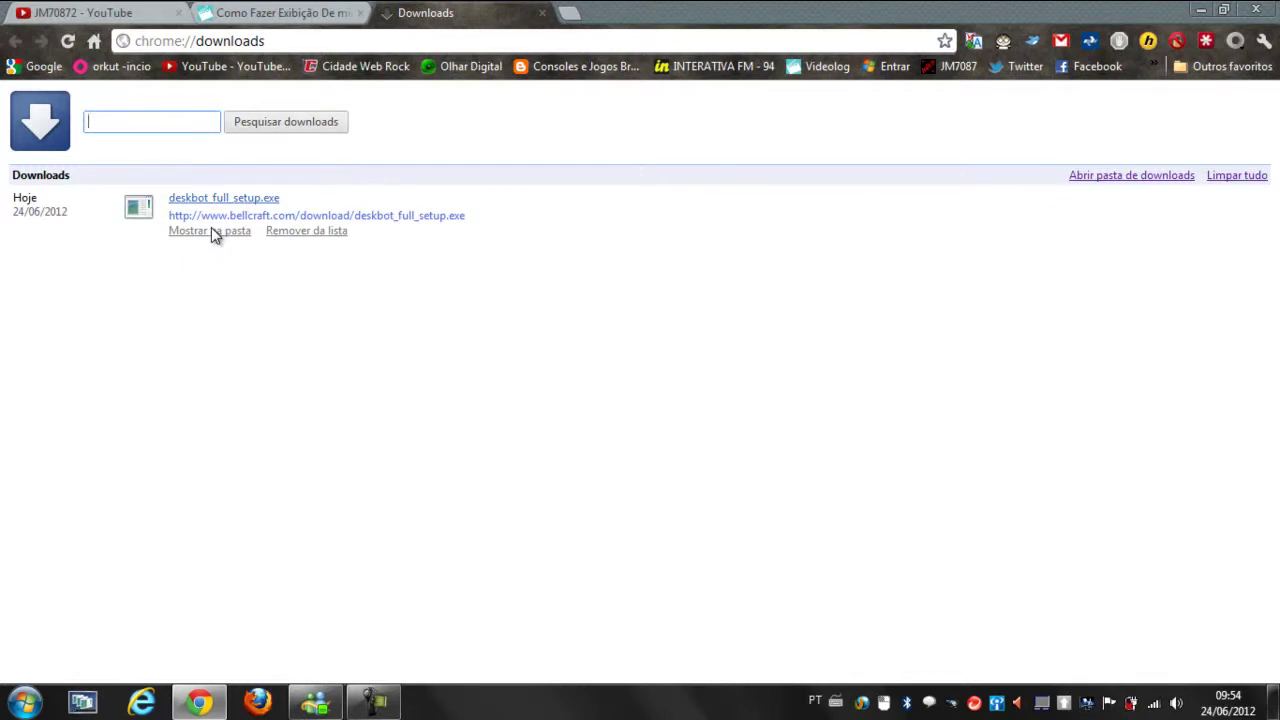
click(215, 232)
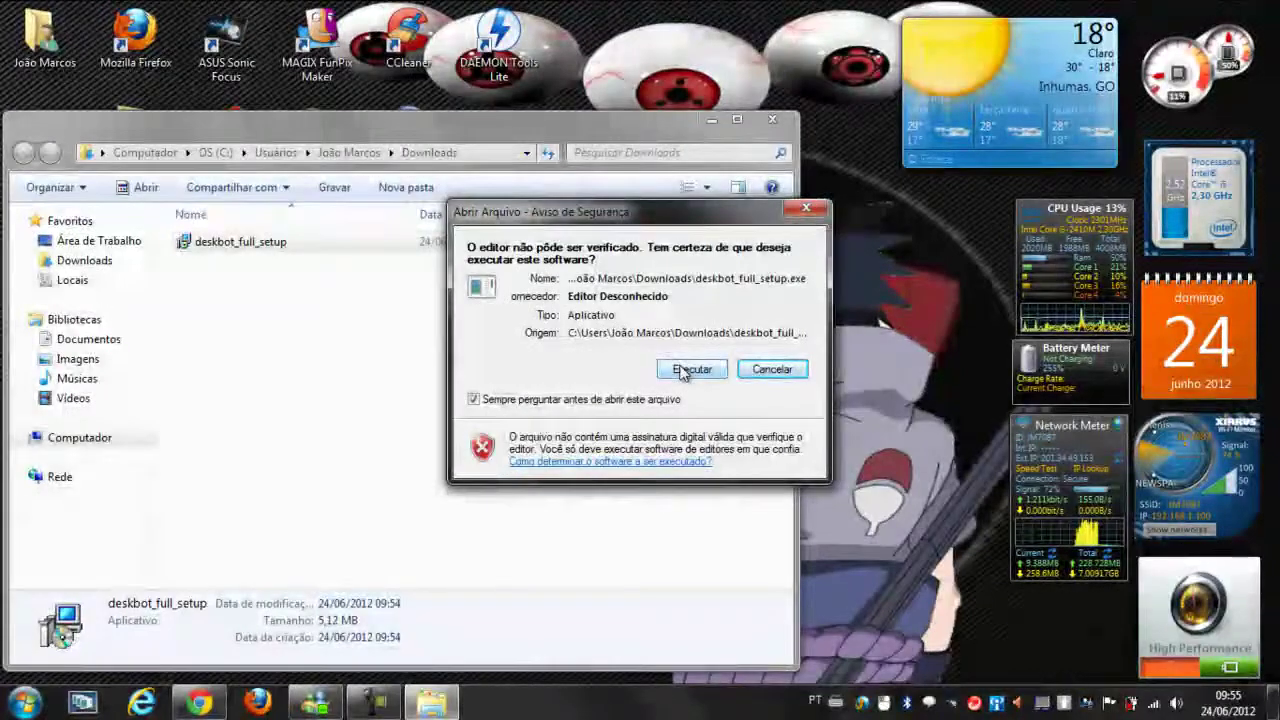
- Allow deskbot_full_setup to run and accept the license agreement in the setup wizard
click(688, 370)
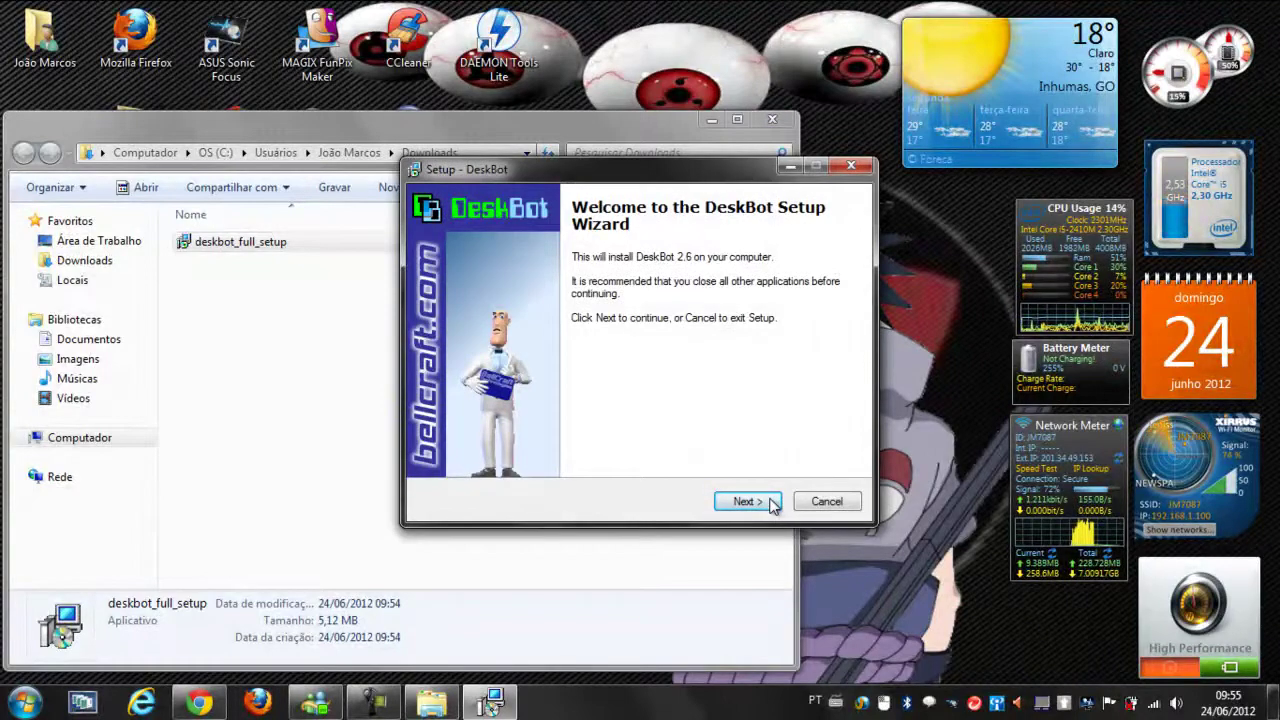
click(770, 503)
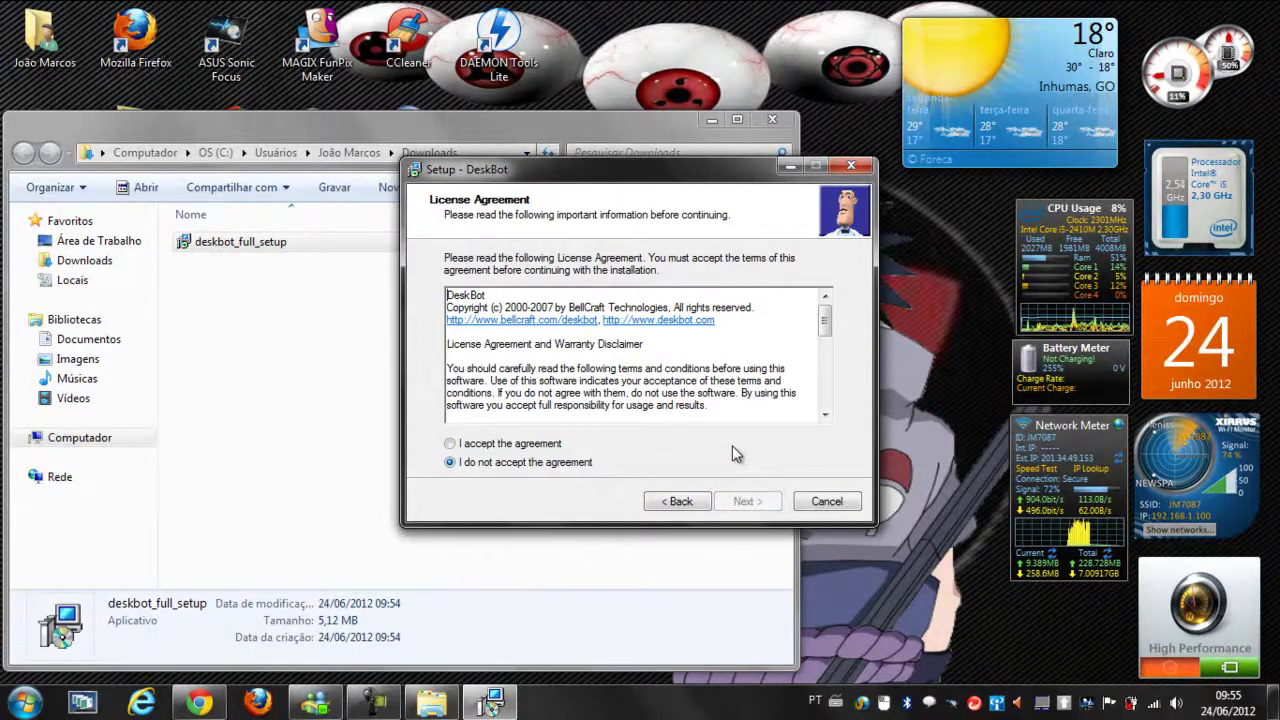
key(alt+a)
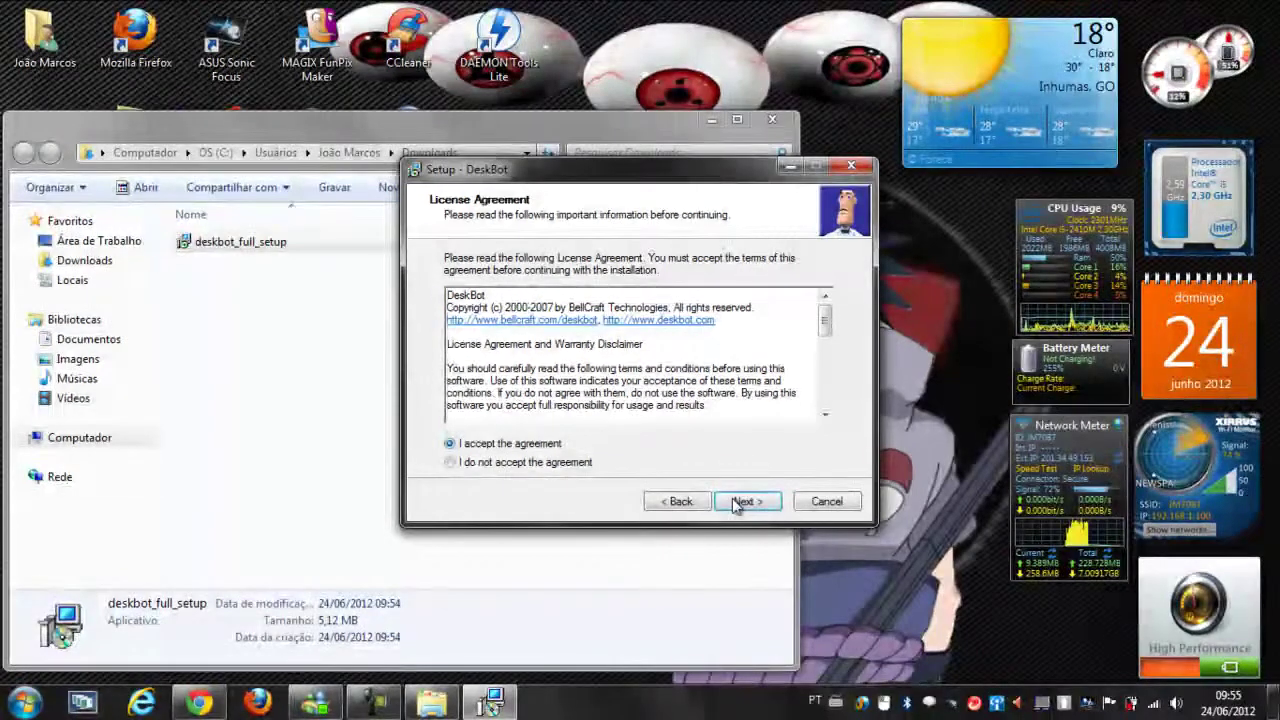
- Install DeskBot as a full installation with the default setup options and finish the wizard
click(740, 502)
click(743, 501)
click(746, 501)
click(743, 501)
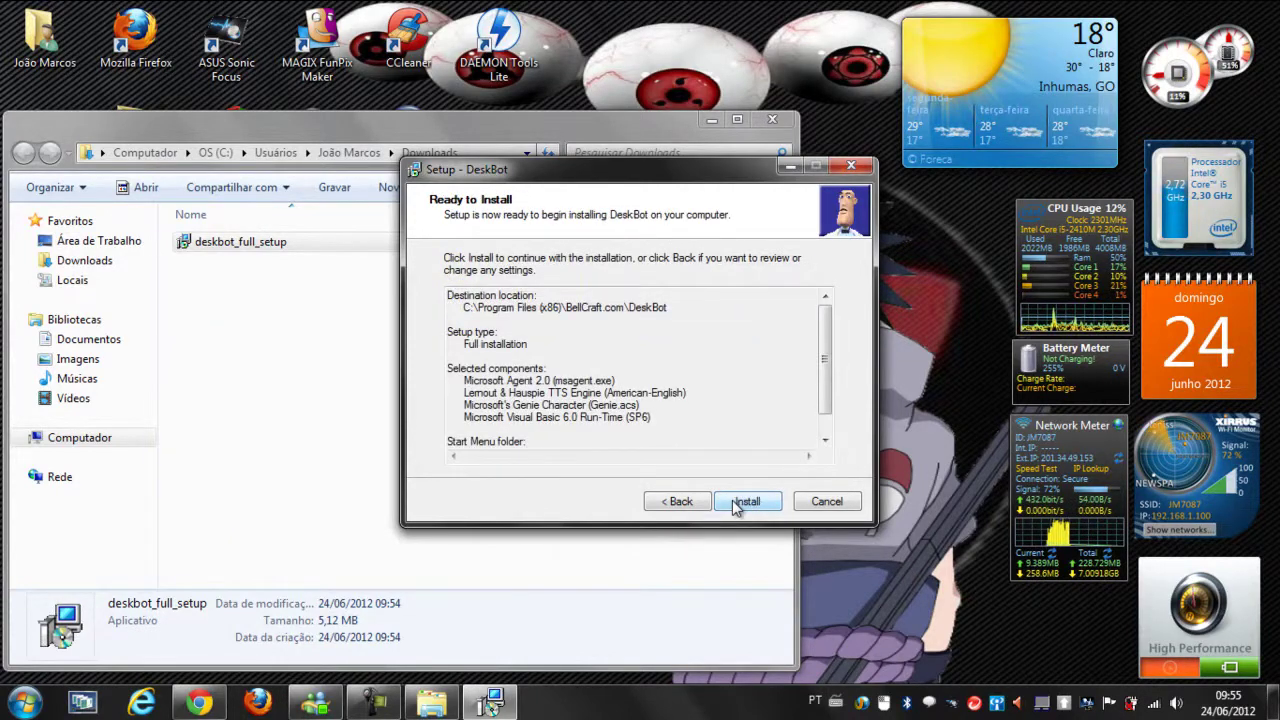
click(741, 501)
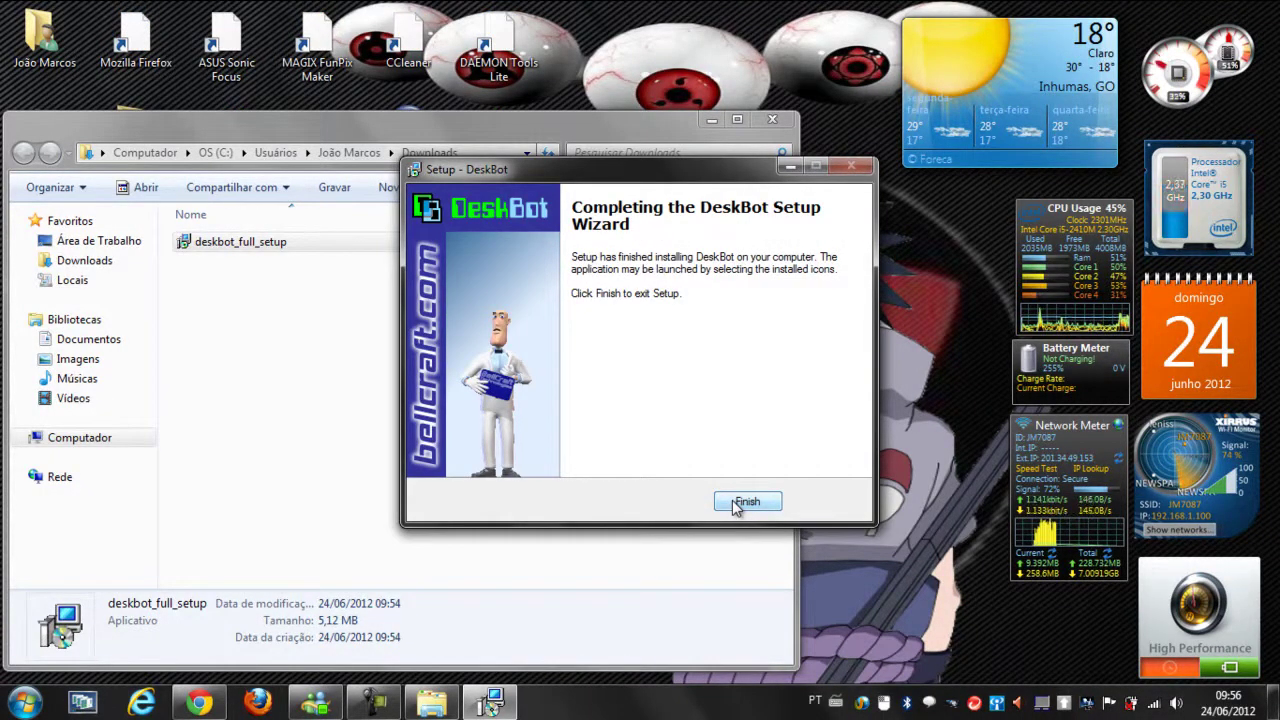
click(742, 503)
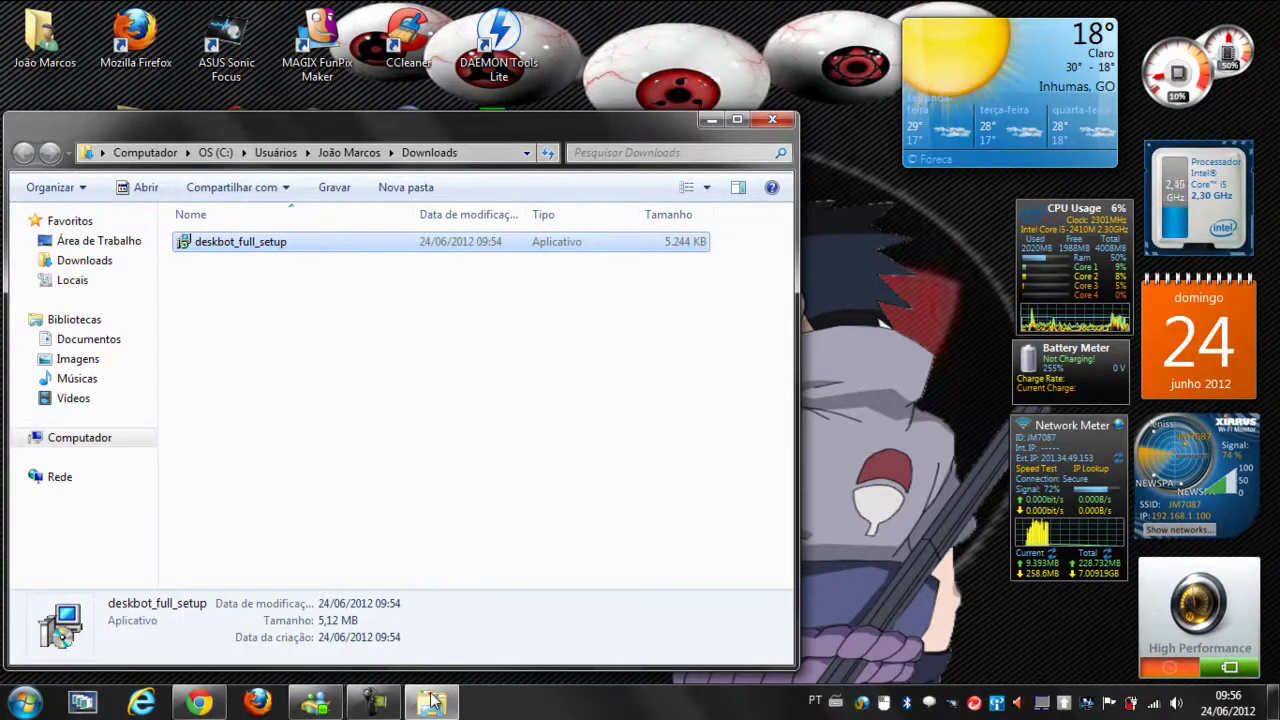
- Launch DeskBot from the desktop and open its download page for TTS voice engines
click(432, 703)
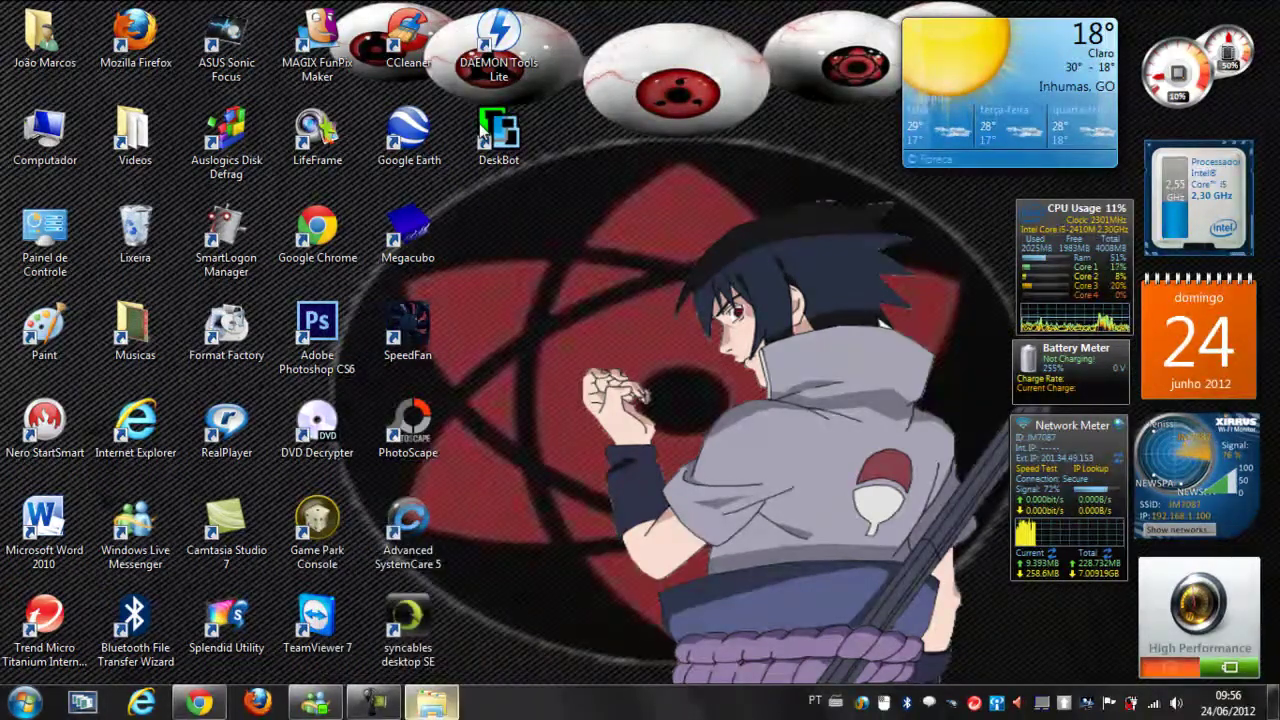
click(485, 128)
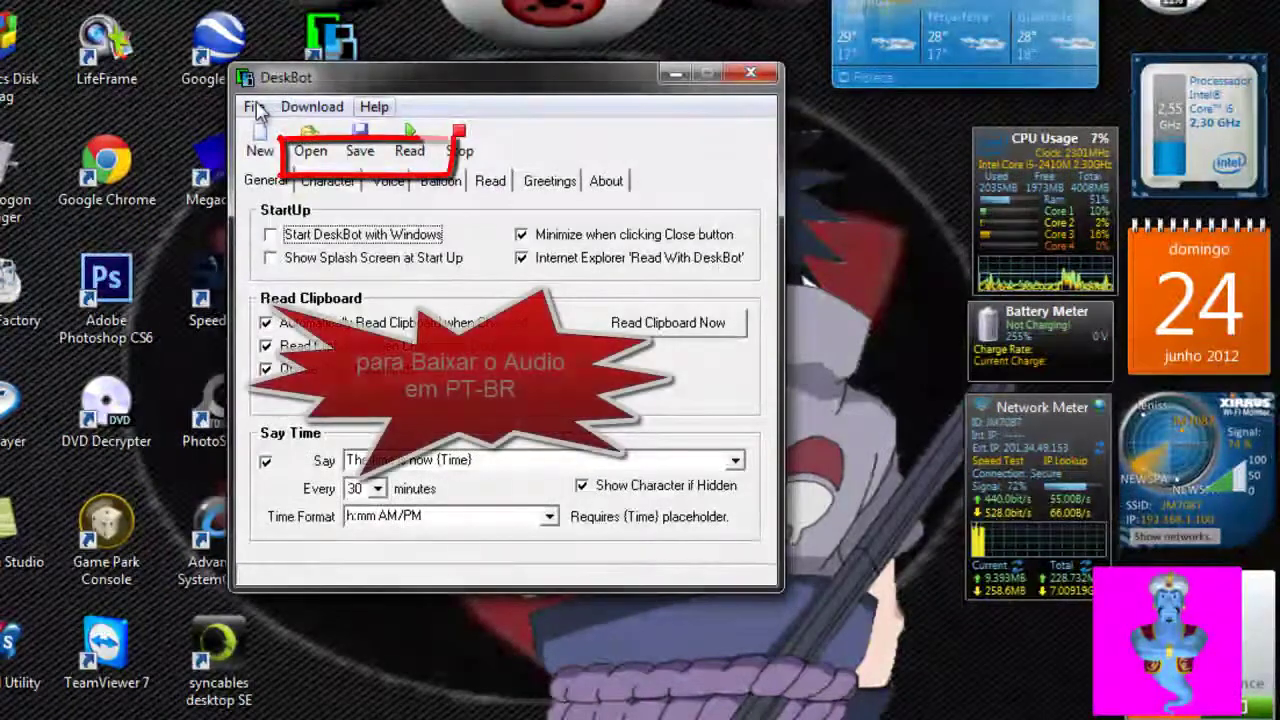
click(312, 106)
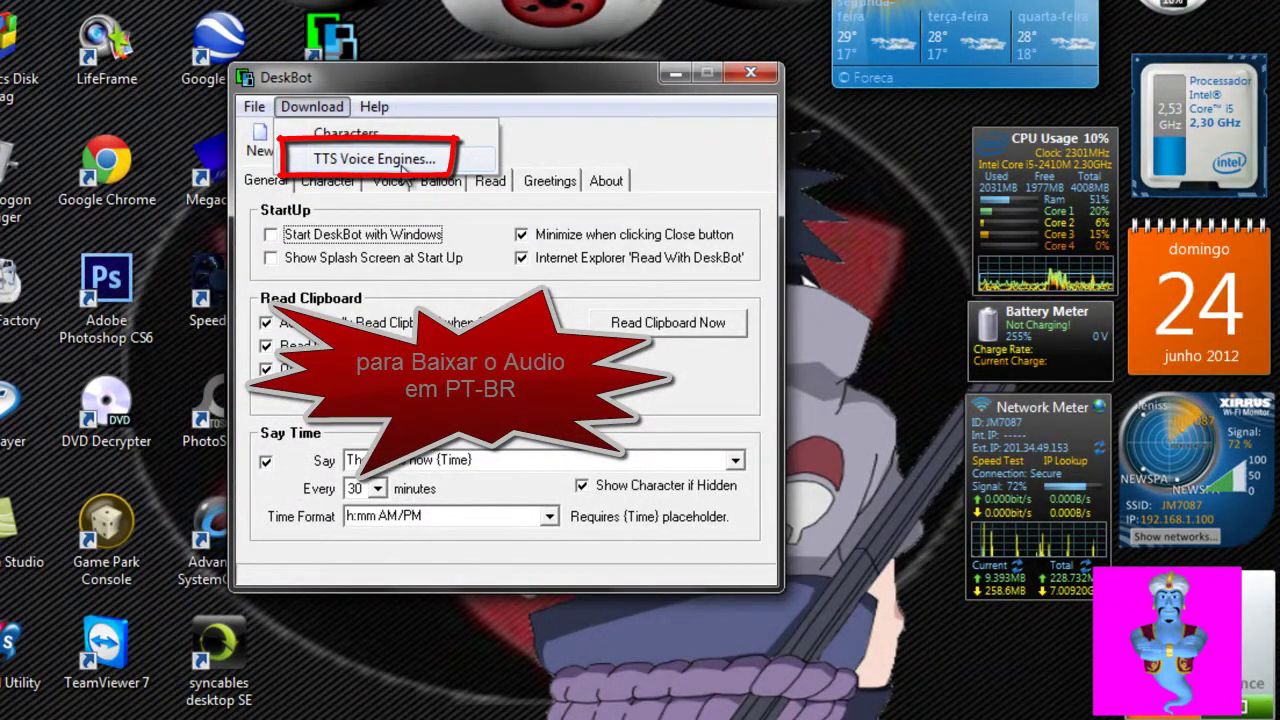
click(374, 159)
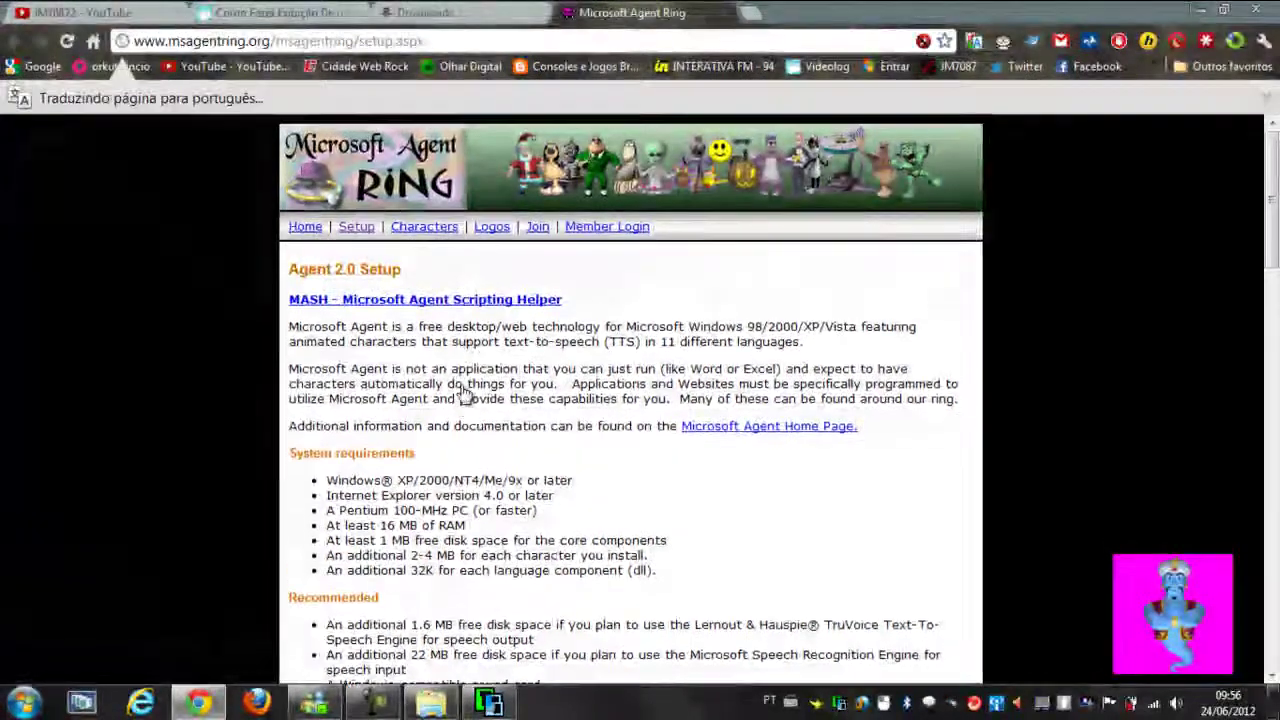
- Download the Portuguese (Brazil) TTS engine lhttsptb.exe and show it in its folder
scroll(463, 392, down, 5)
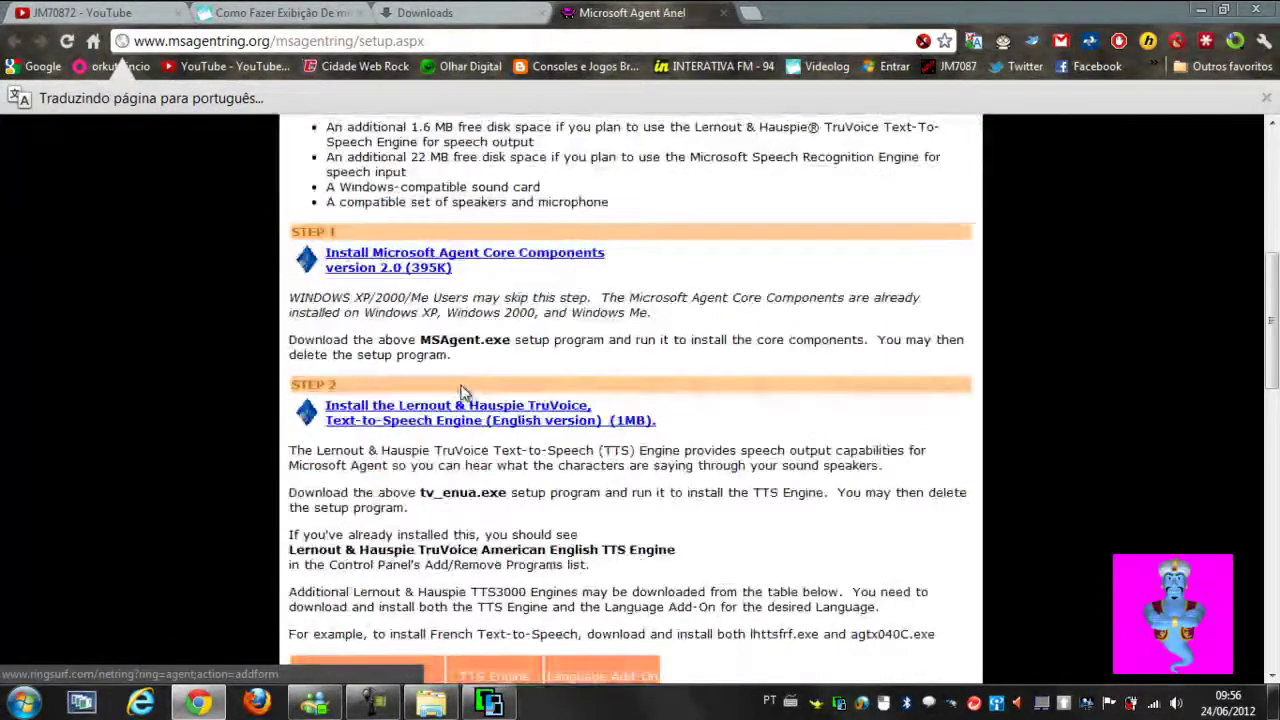
scroll(463, 393, down, 5)
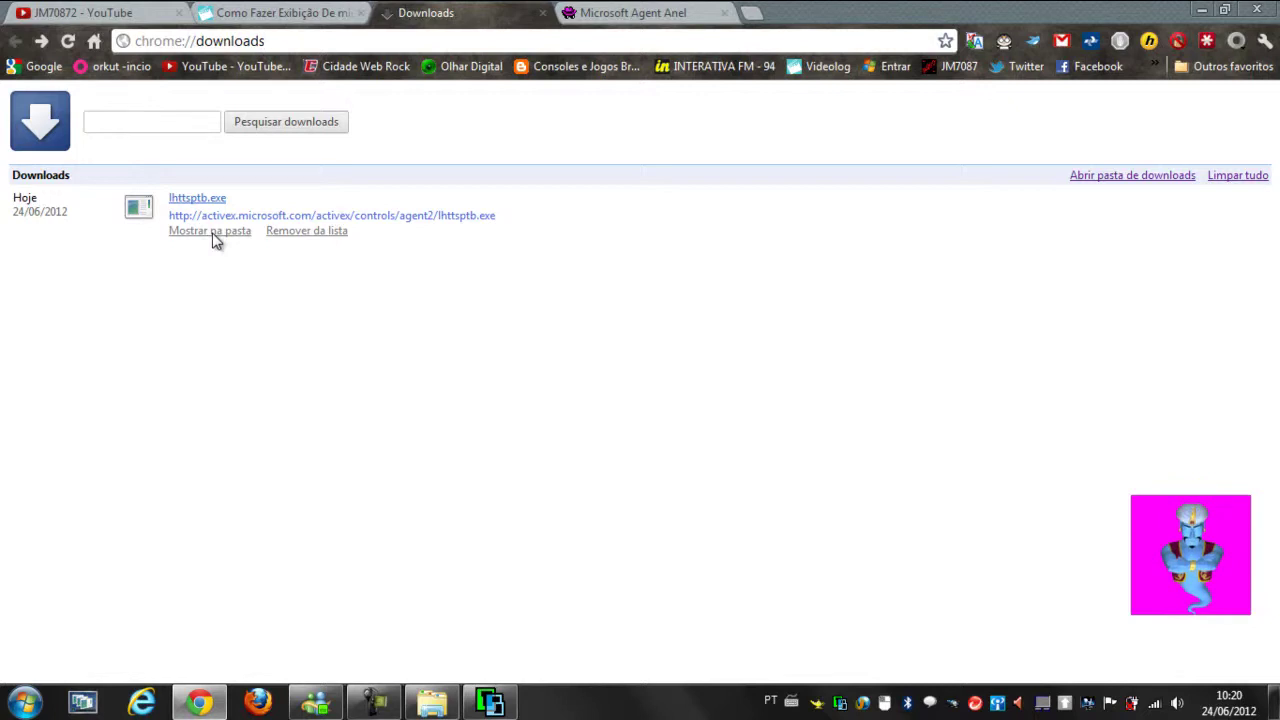
click(212, 233)
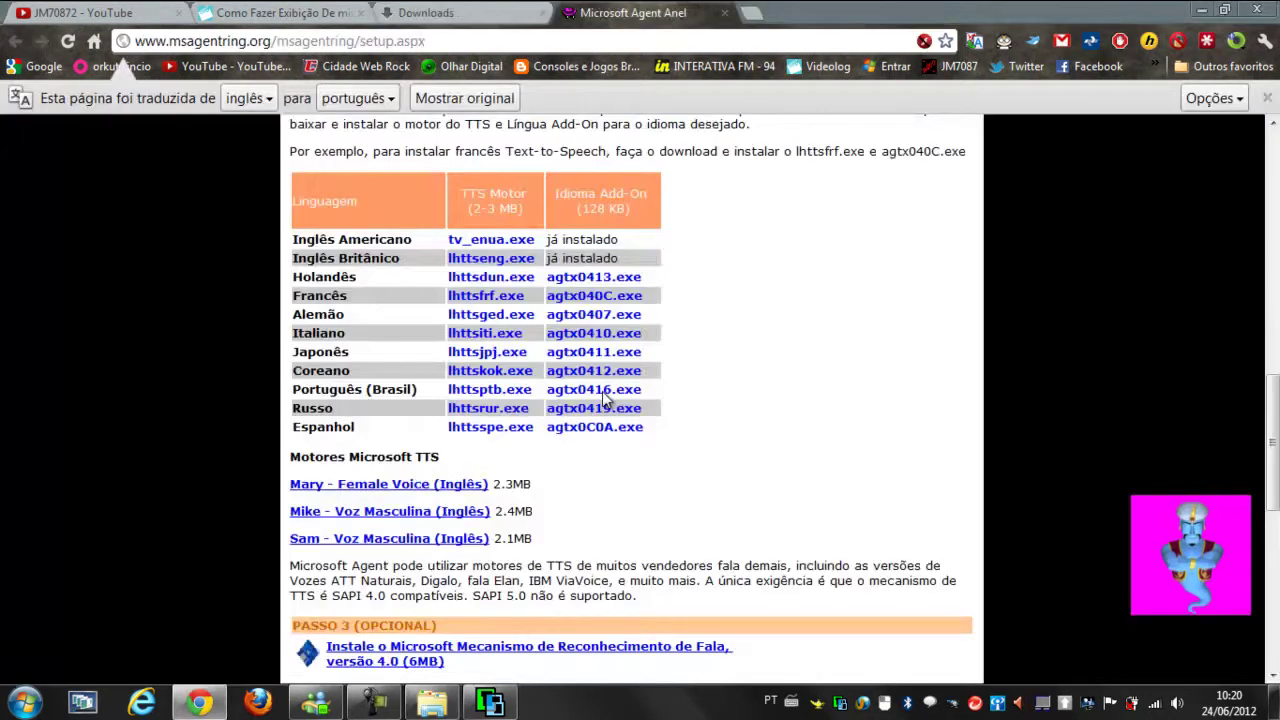
- Download the Portuguese (Brazil) language add-on agtx0416.exe from the Microsoft Agent Ring page and clear the browser's download list
click(632, 12)
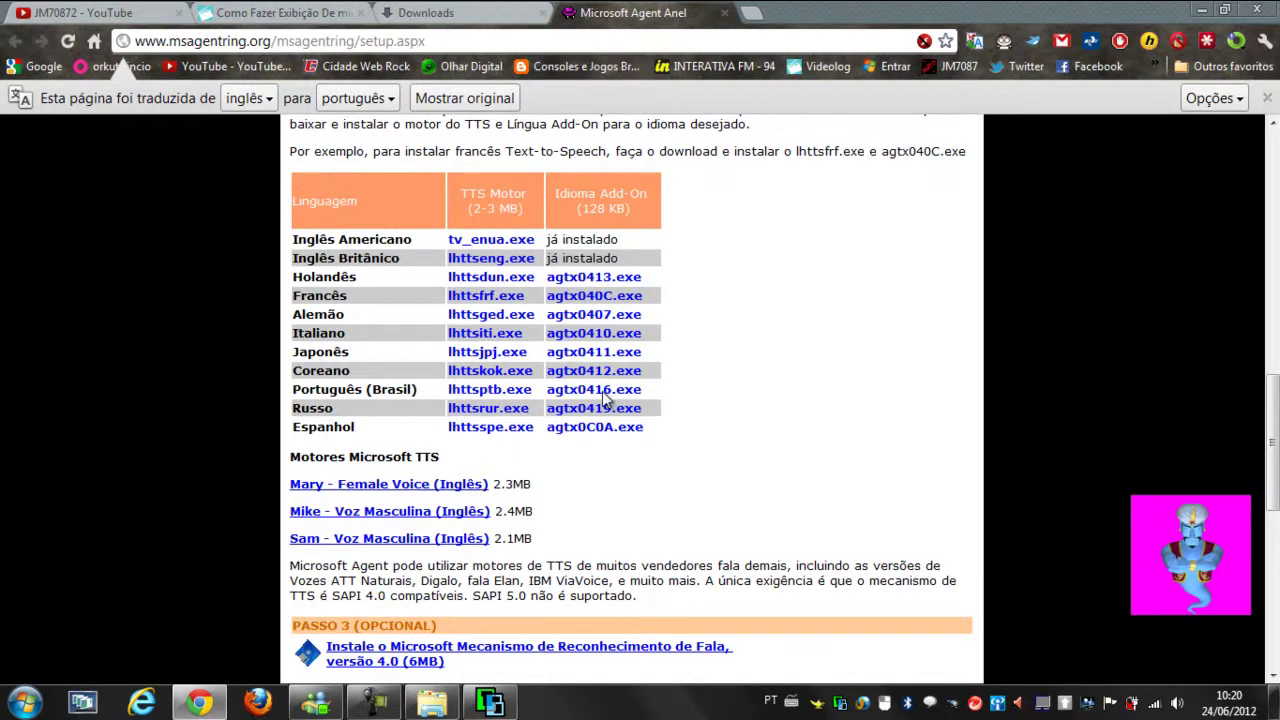
click(604, 398)
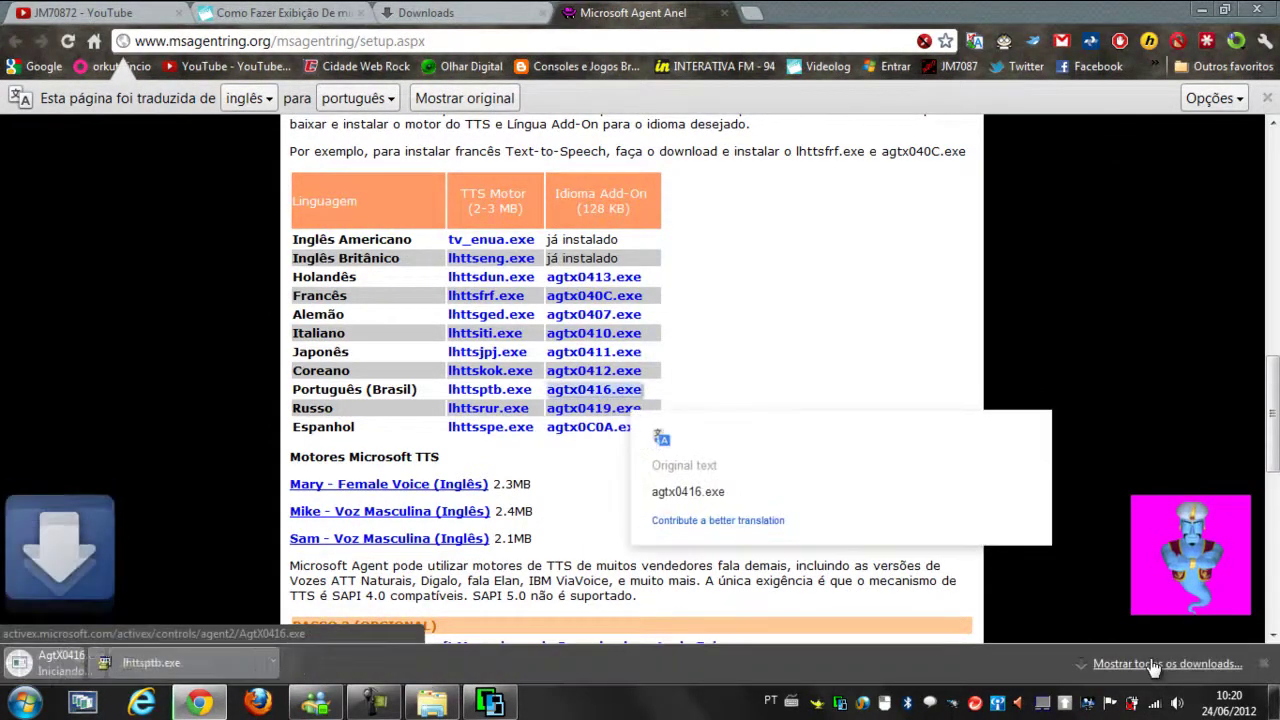
click(1155, 664)
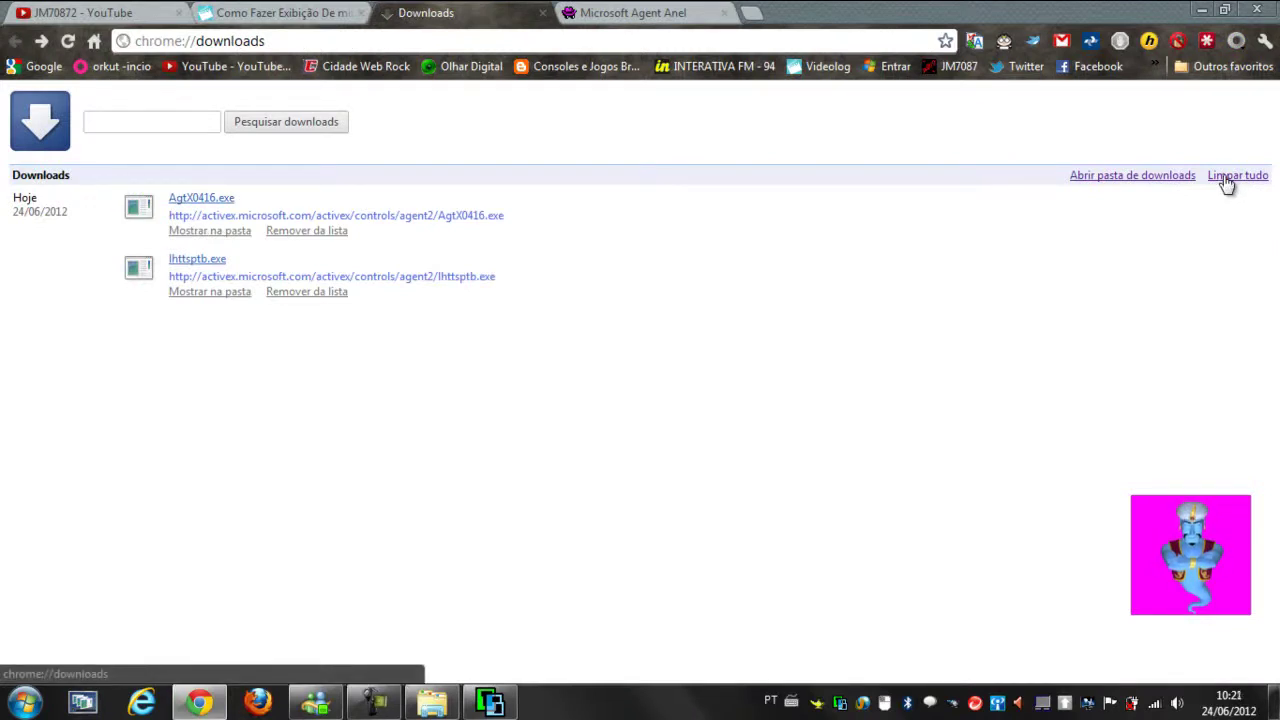
click(1227, 181)
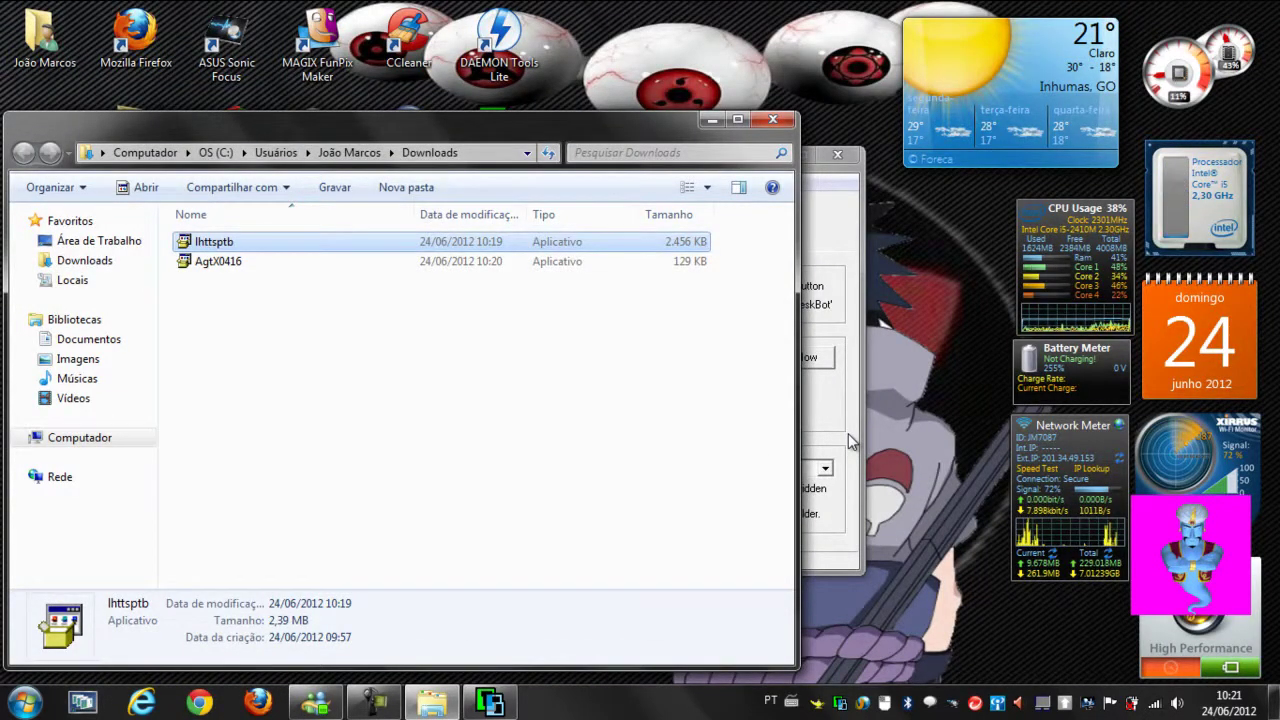
- Exit the running DeskBot and install the lhttsptb speech engine from the Downloads folder, accepting its license agreement
click(848, 433)
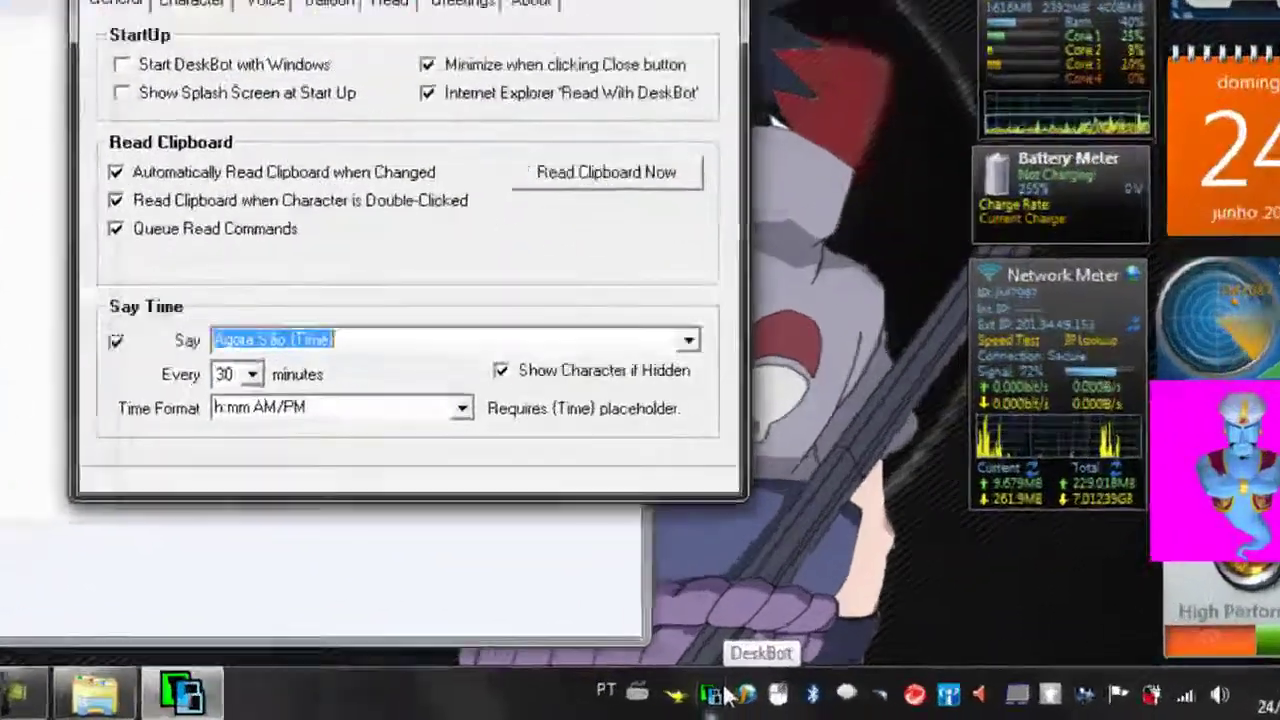
right_click(843, 703)
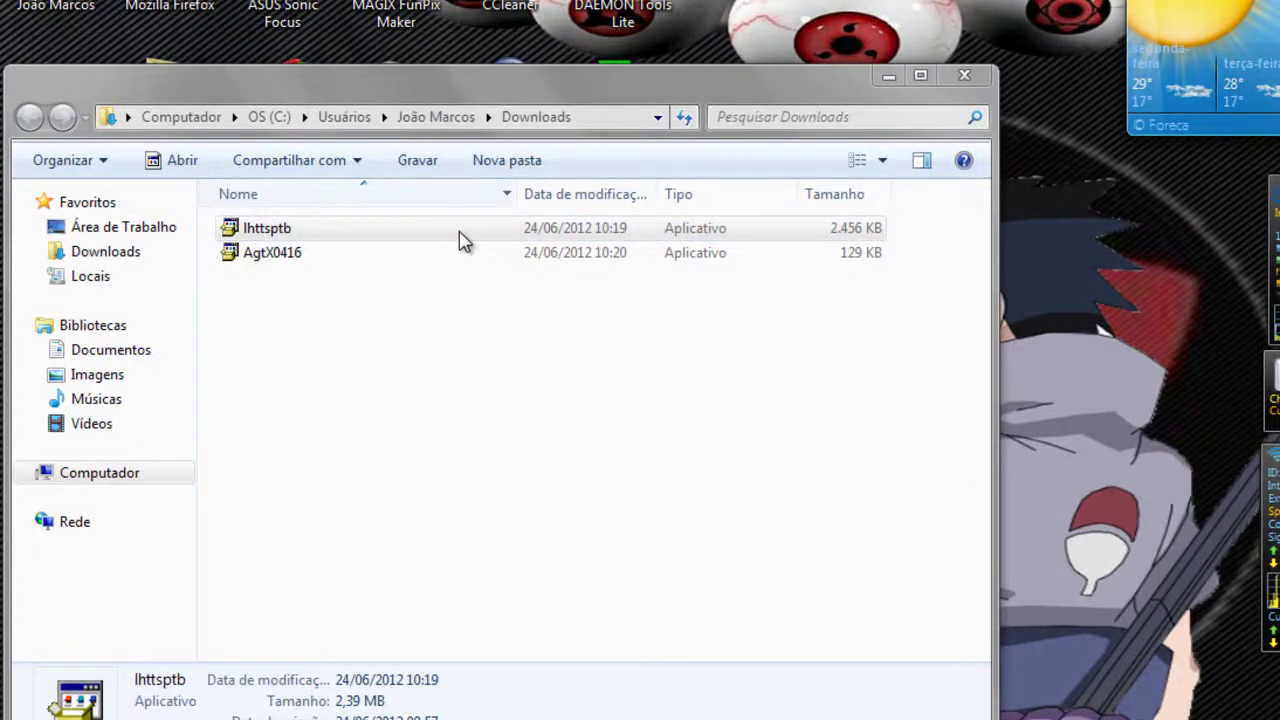
double_click(462, 240)
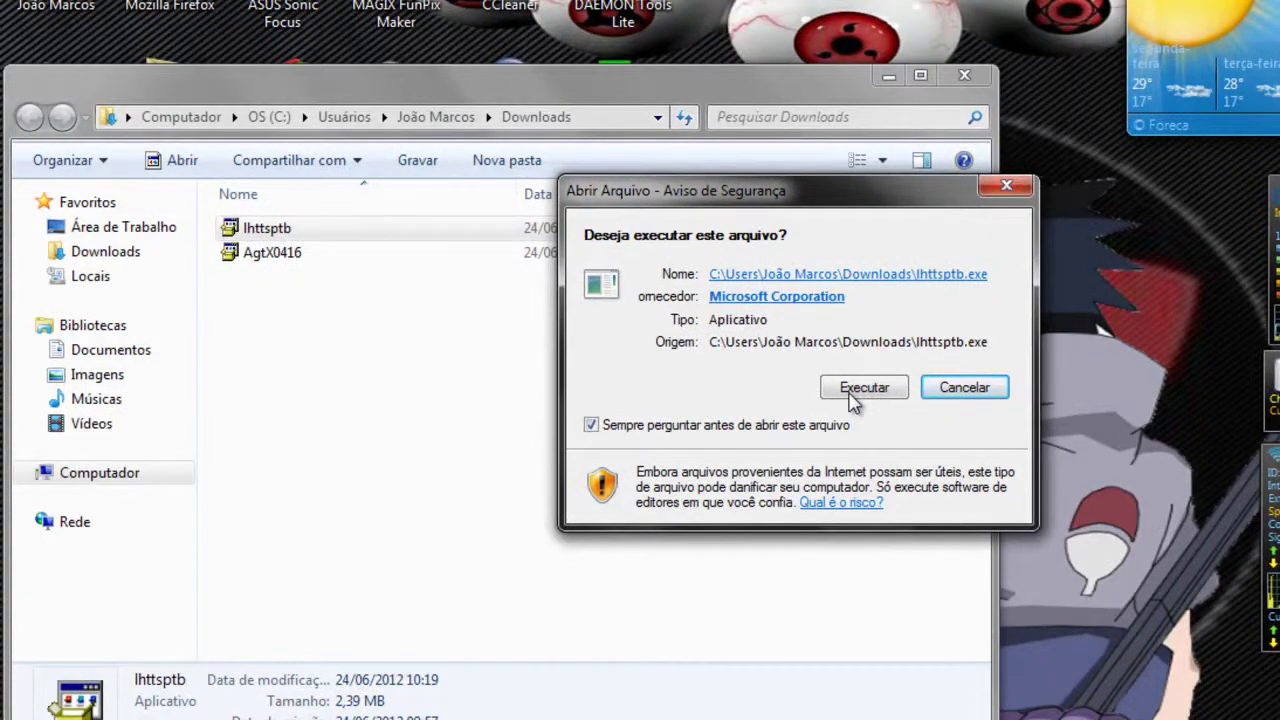
click(860, 388)
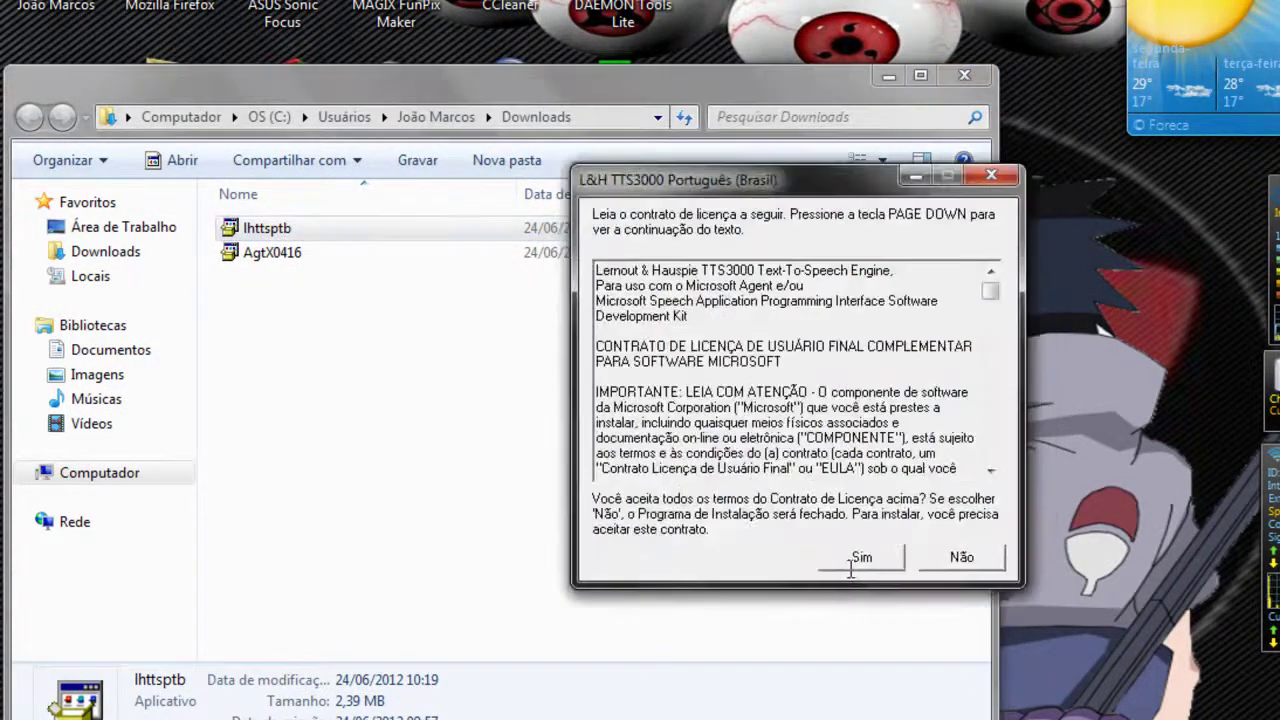
click(858, 557)
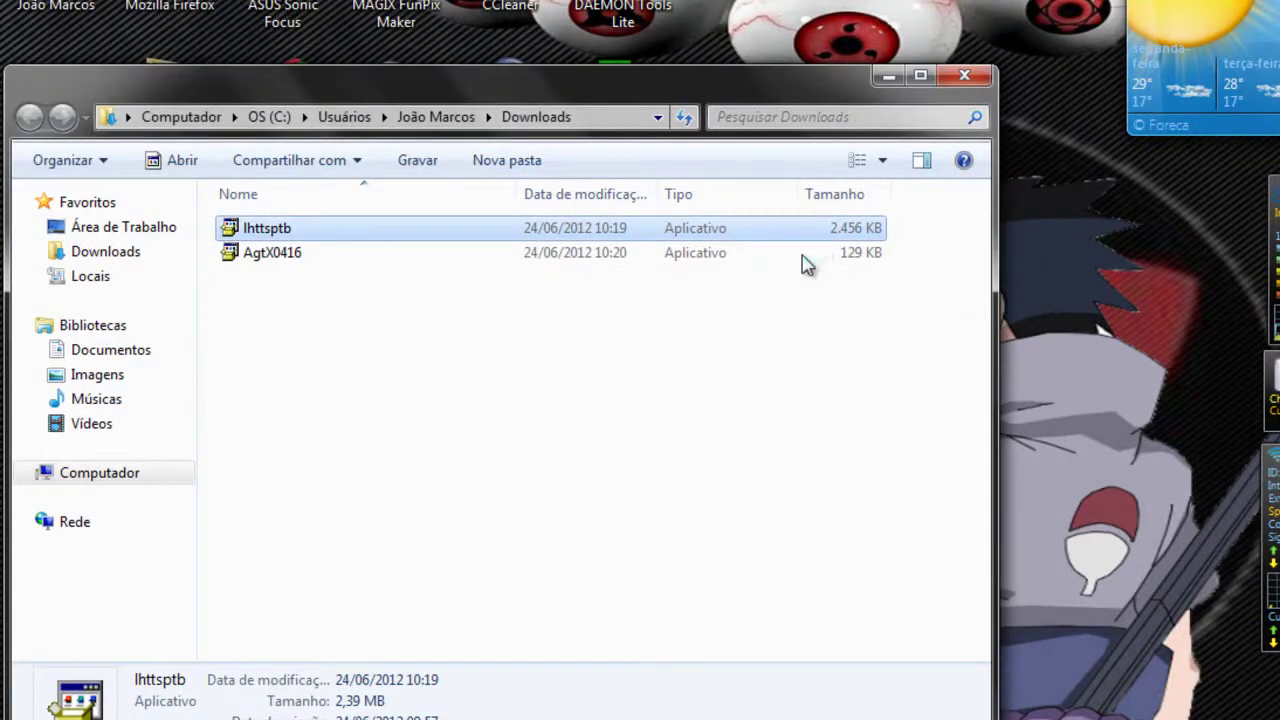
- Install the AgtX0416 language add-on from the Downloads folder and relaunch DeskBot from the desktop
double_click(803, 256)
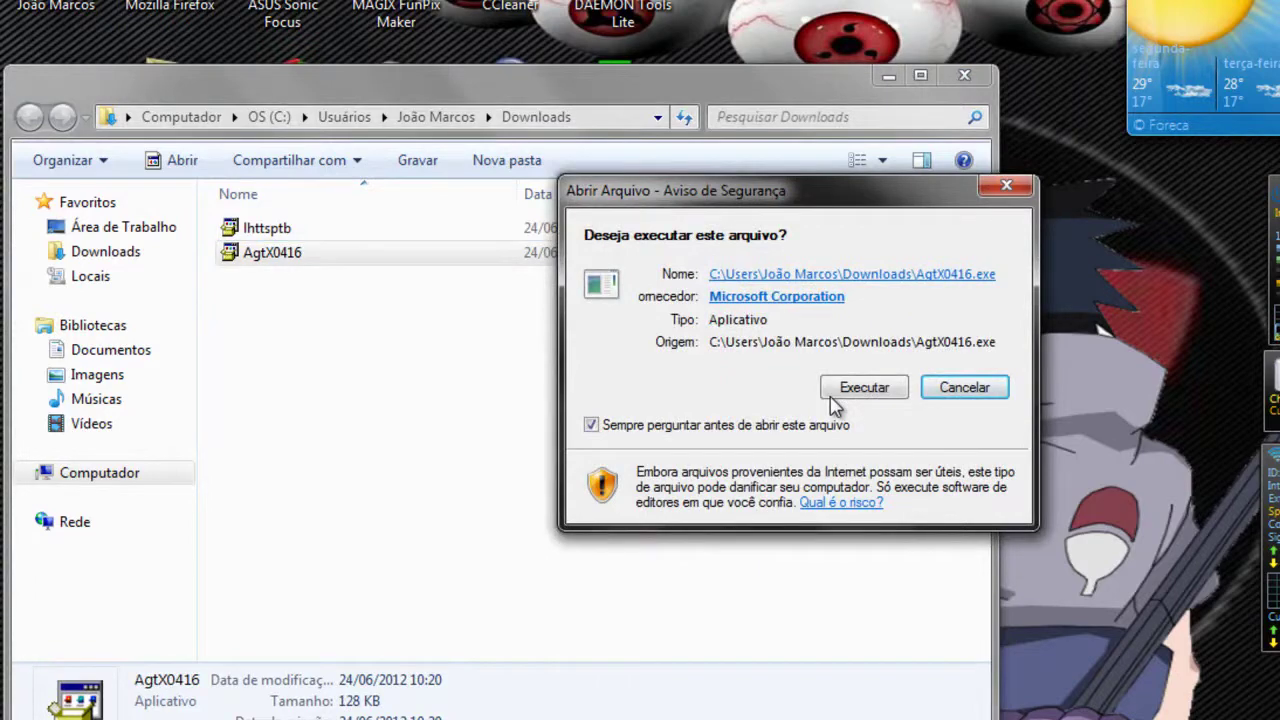
click(833, 394)
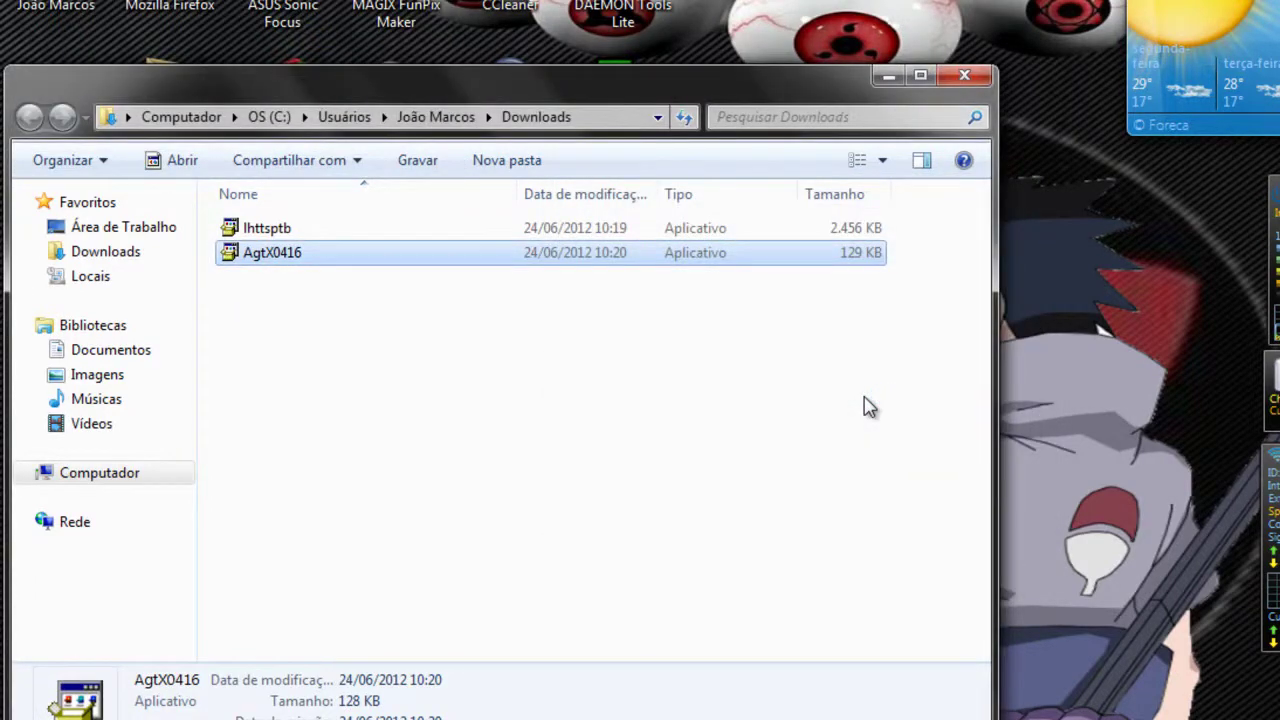
click(867, 406)
click(886, 76)
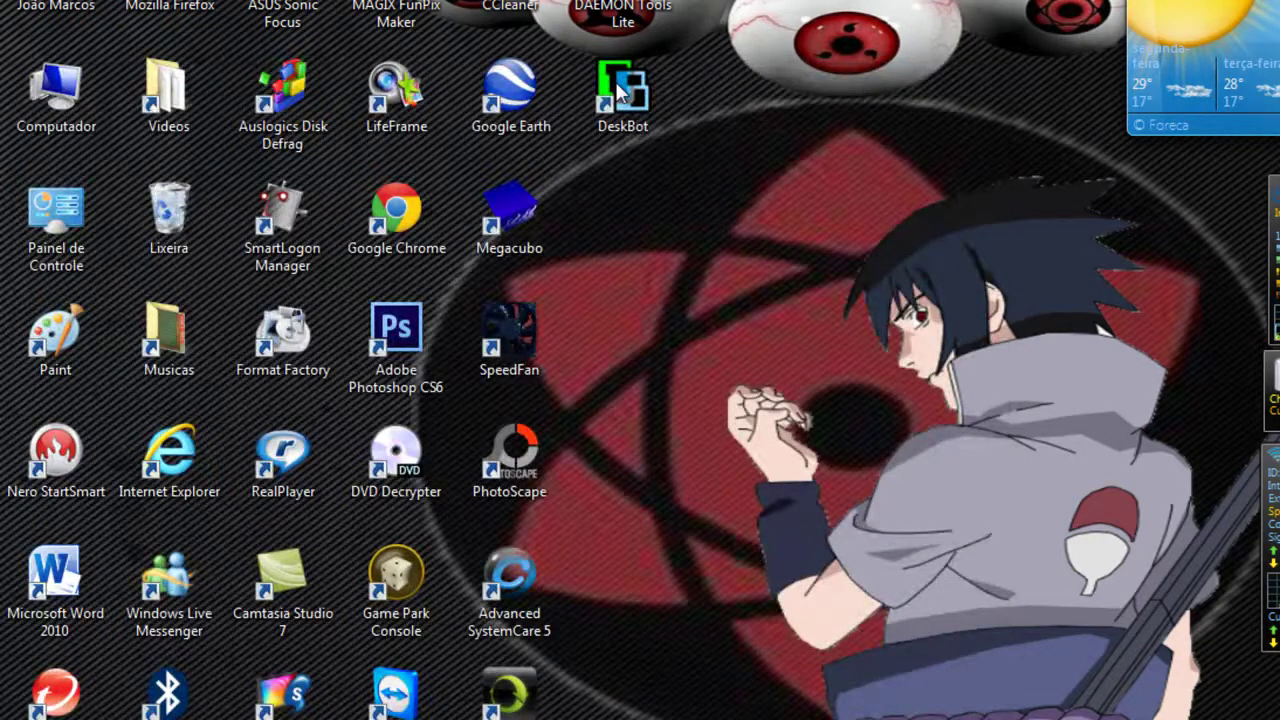
click(618, 92)
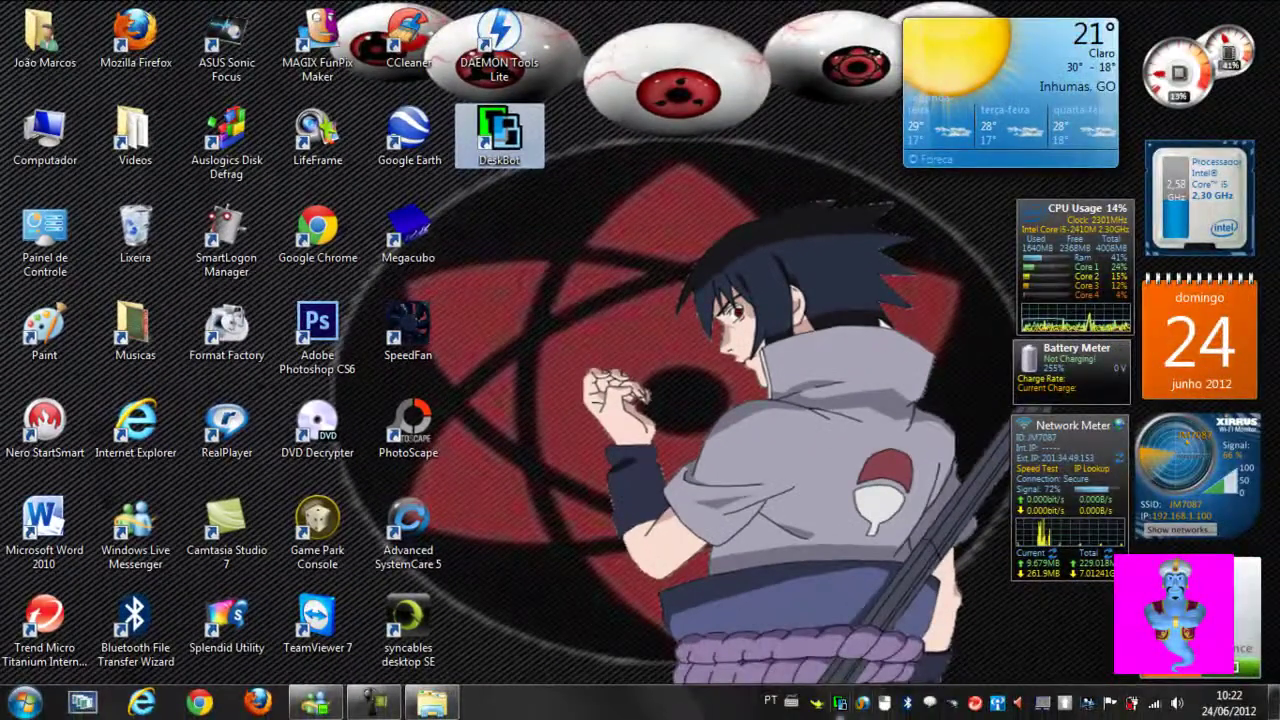
- Open DeskBot's settings and enable both Start DeskBot with Windows and Show Splash Screen at Start Up
key(Return)
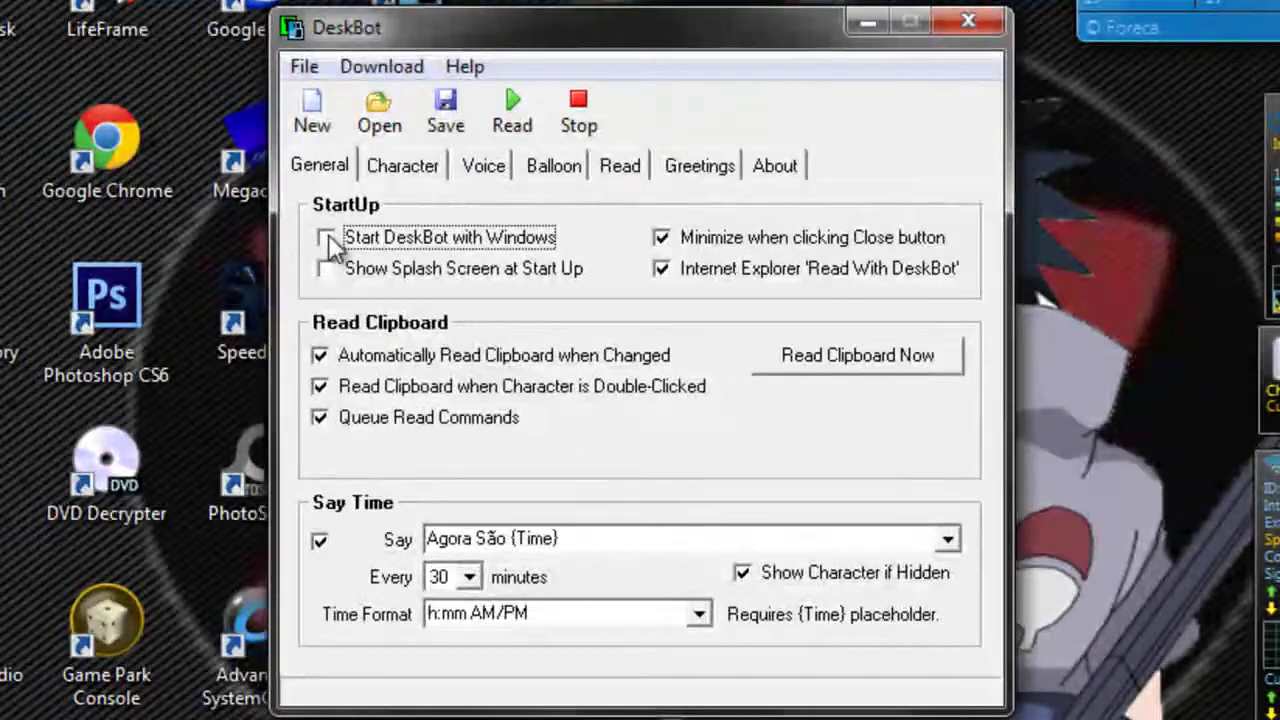
click(327, 240)
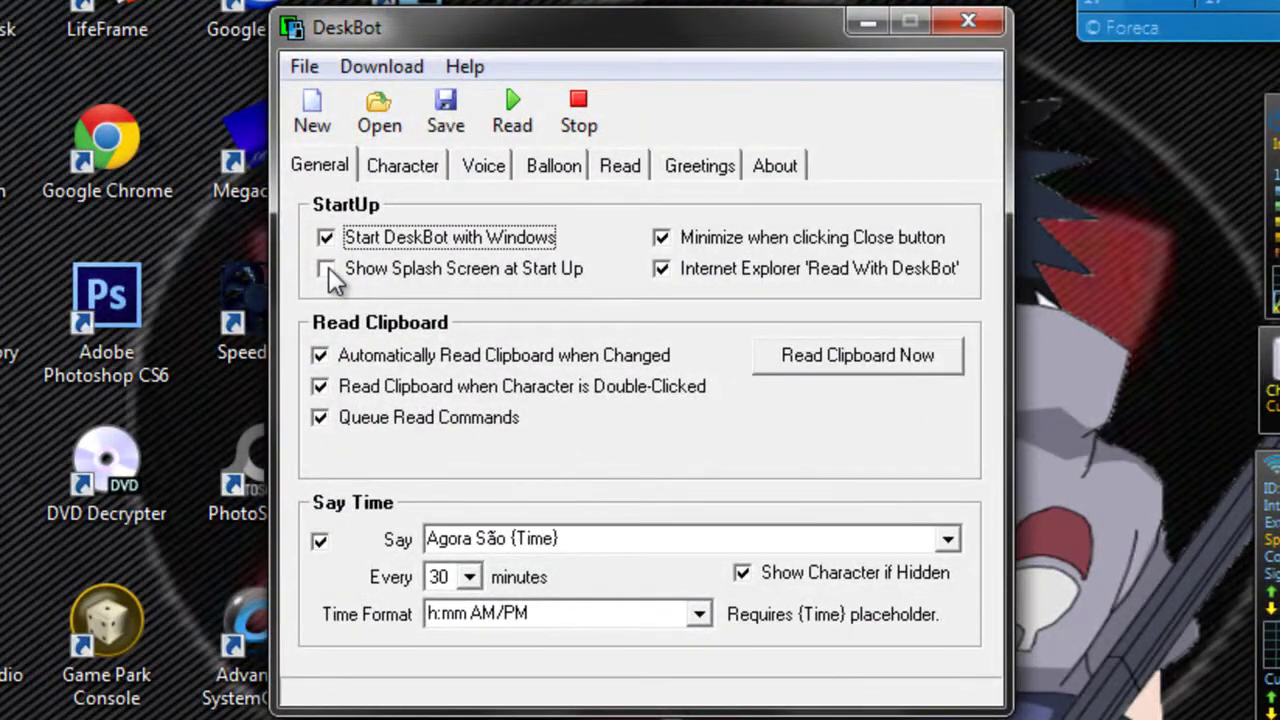
click(328, 270)
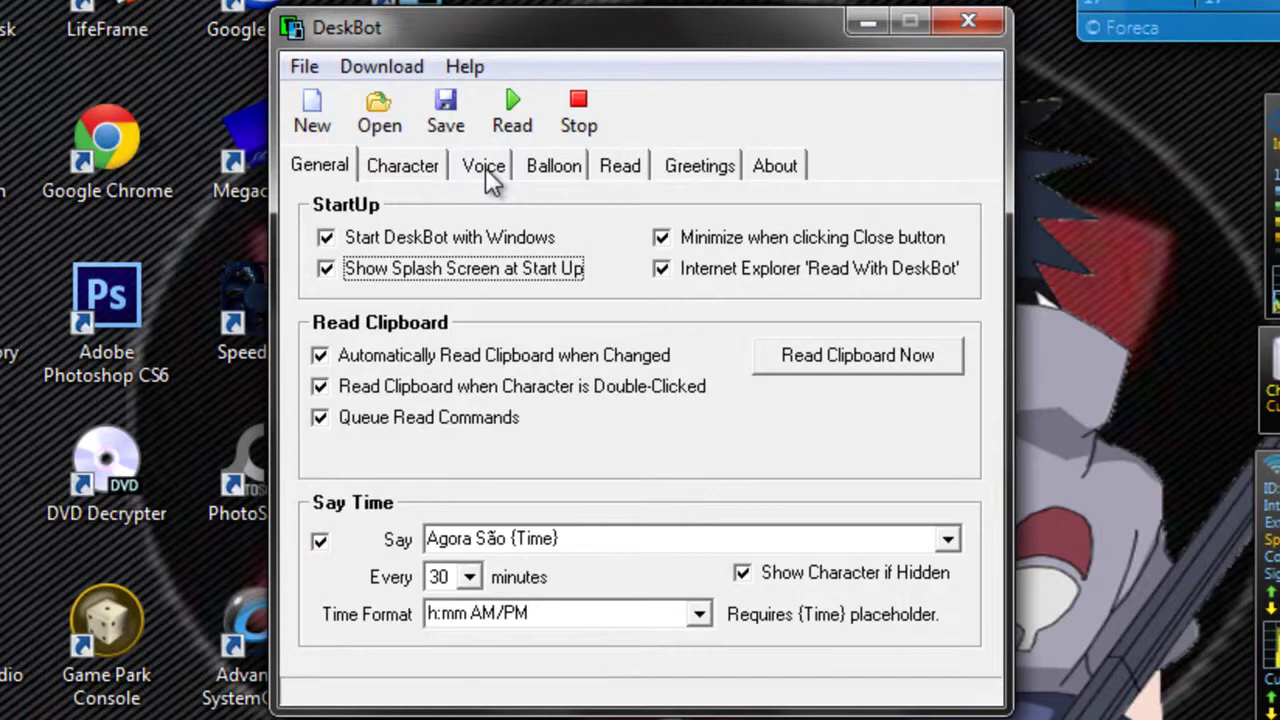
- Choose the voice Adult Male #1 Brazilian Portuguese (L&H) and test it with the text "oi como vai você hoje"
click(485, 167)
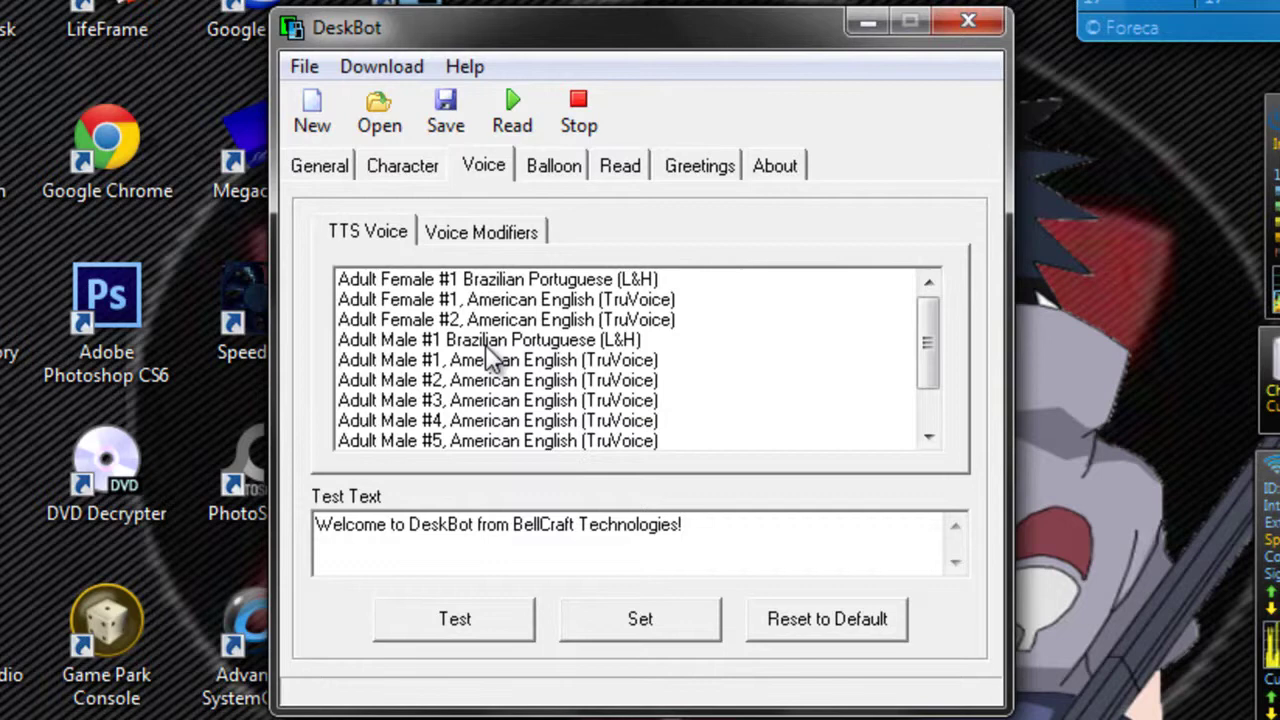
click(486, 345)
double_click(490, 522)
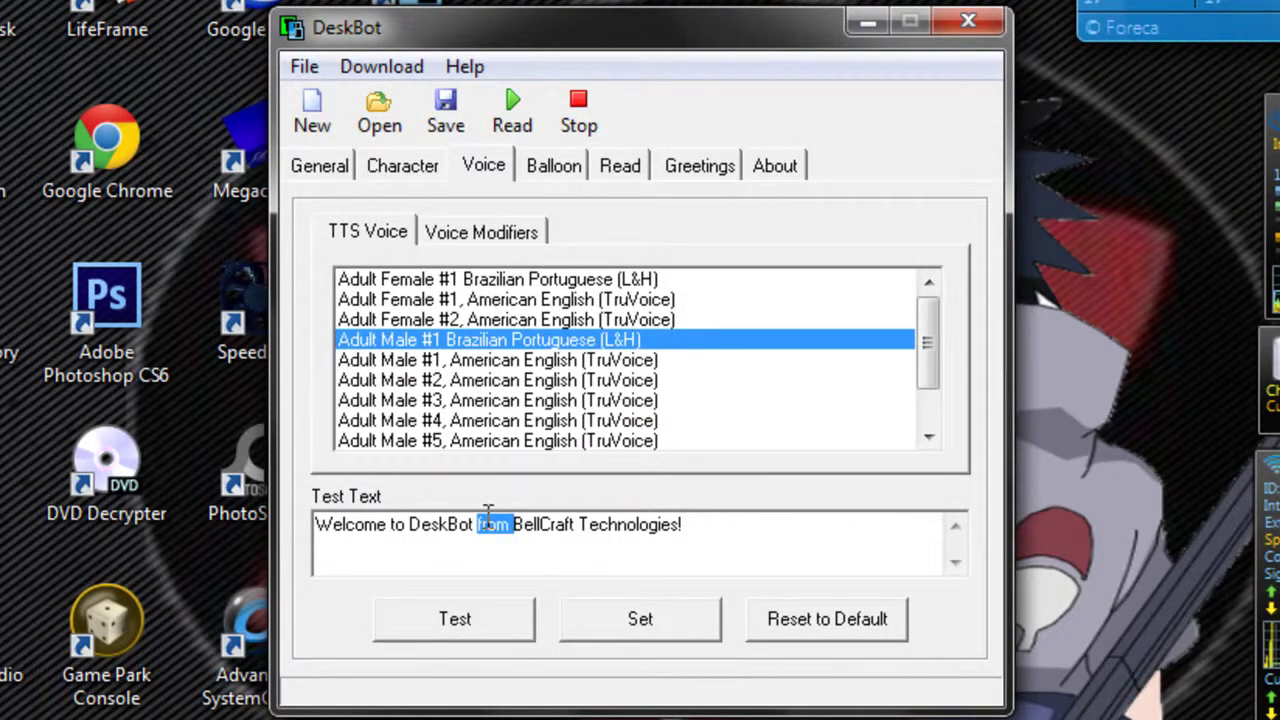
key(ctrl+a)
text(oi como vai você hoje)
click(389, 615)
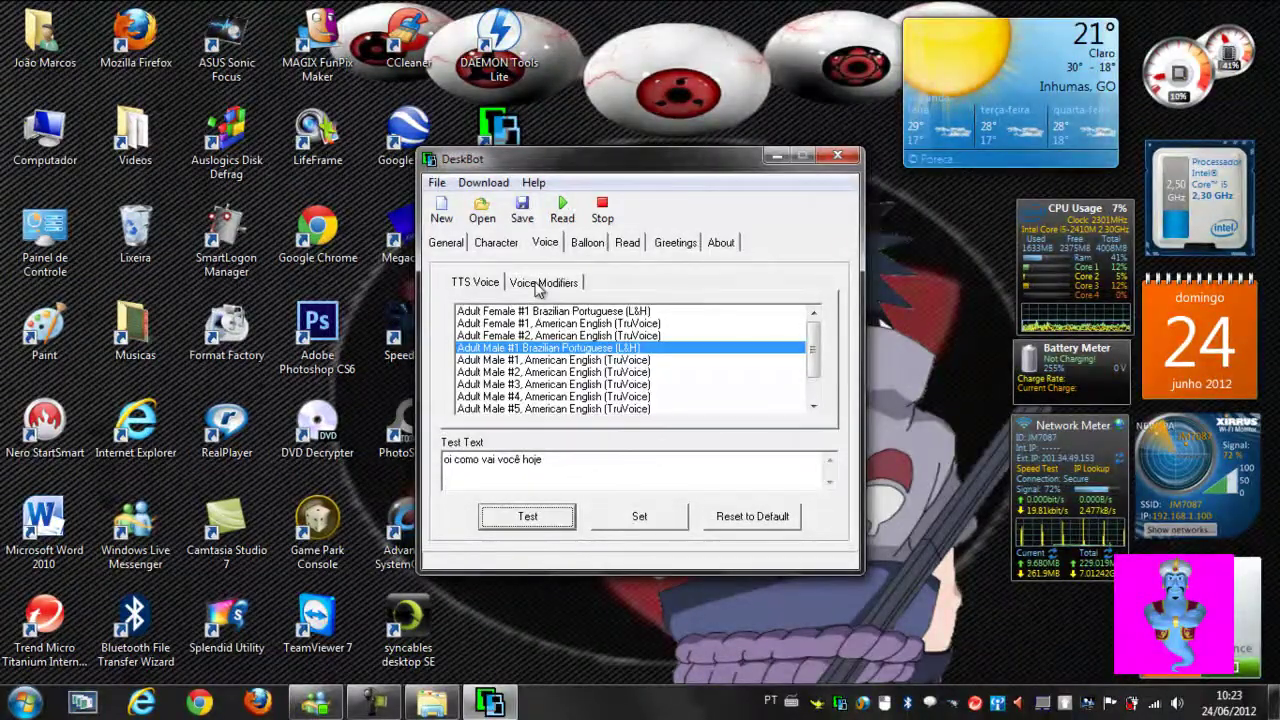
- Enable the Speed voice modifier, set it to 73 and test the voice
click(540, 284)
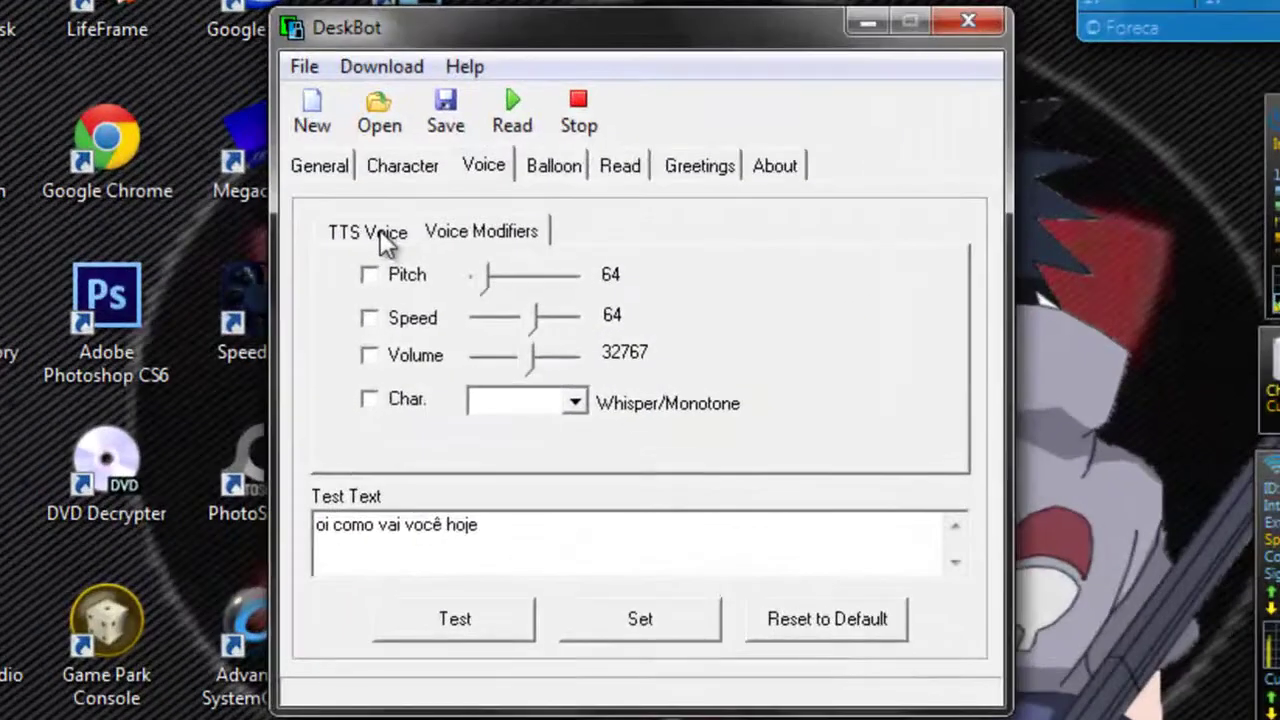
click(380, 232)
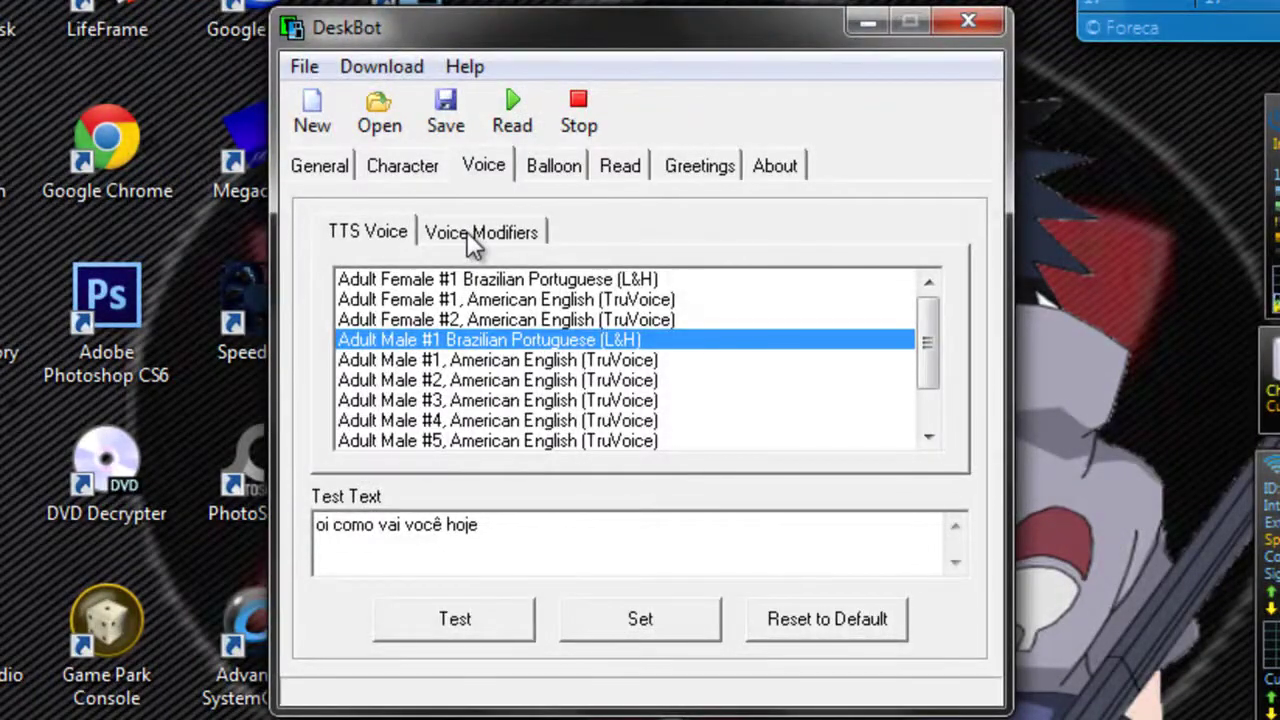
click(474, 240)
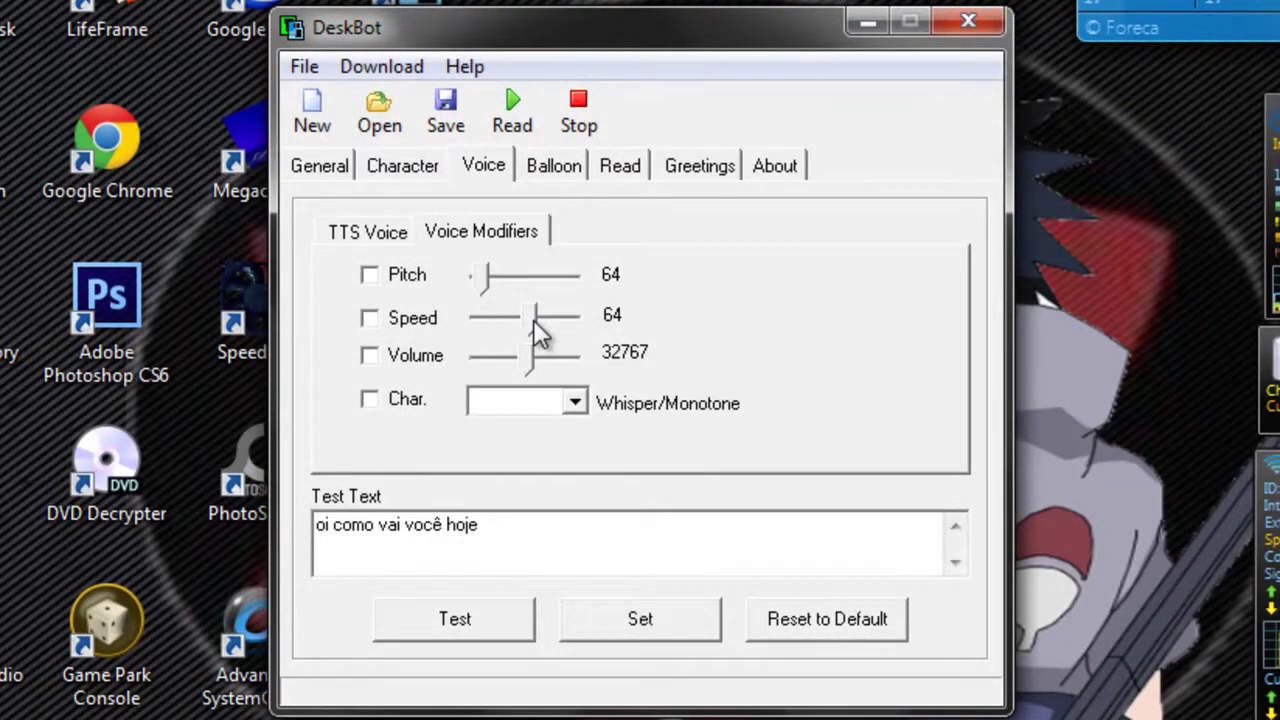
drag(535, 321, 494, 323)
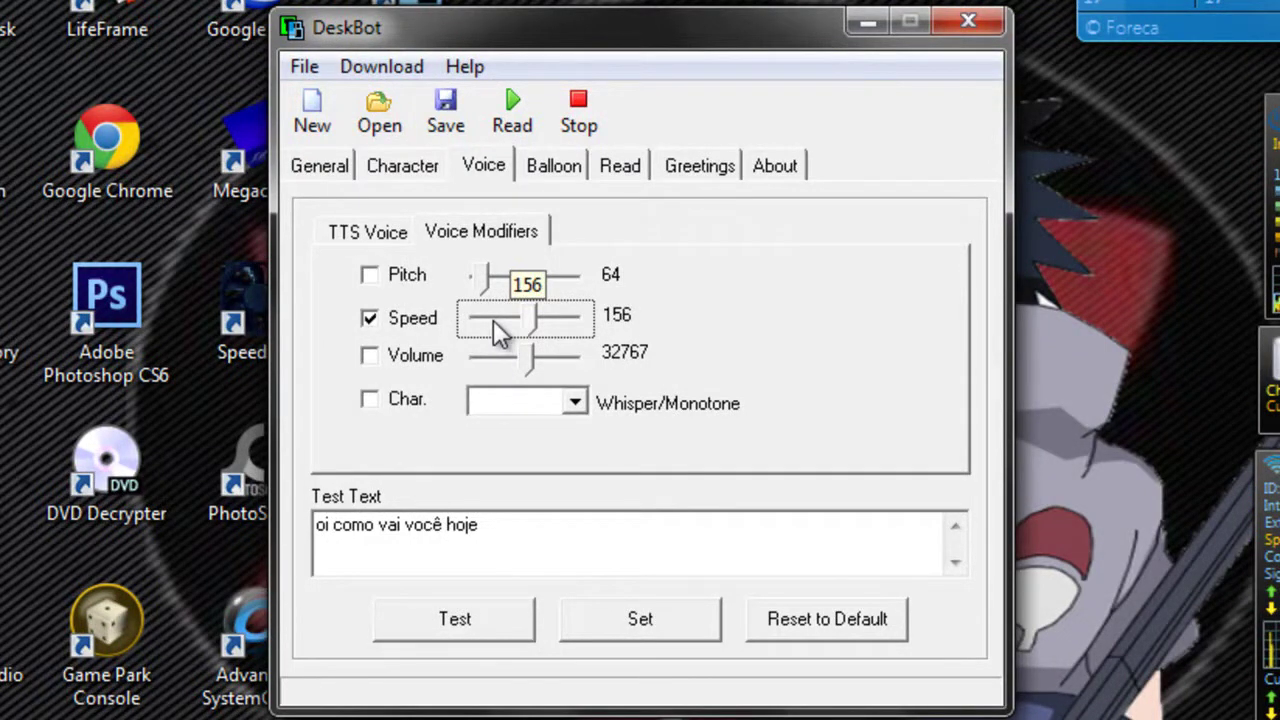
drag(493, 320, 493, 320)
click(493, 320)
scroll(493, 320, down, 1)
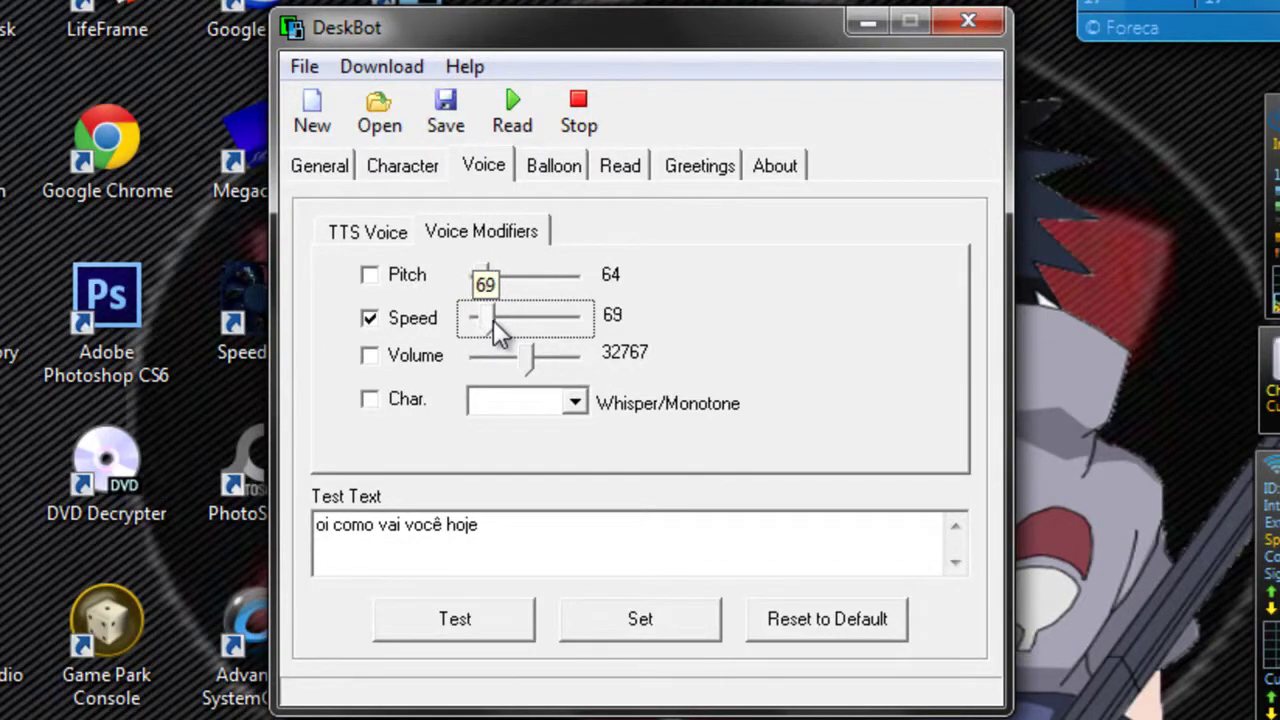
scroll(493, 320, down, 1)
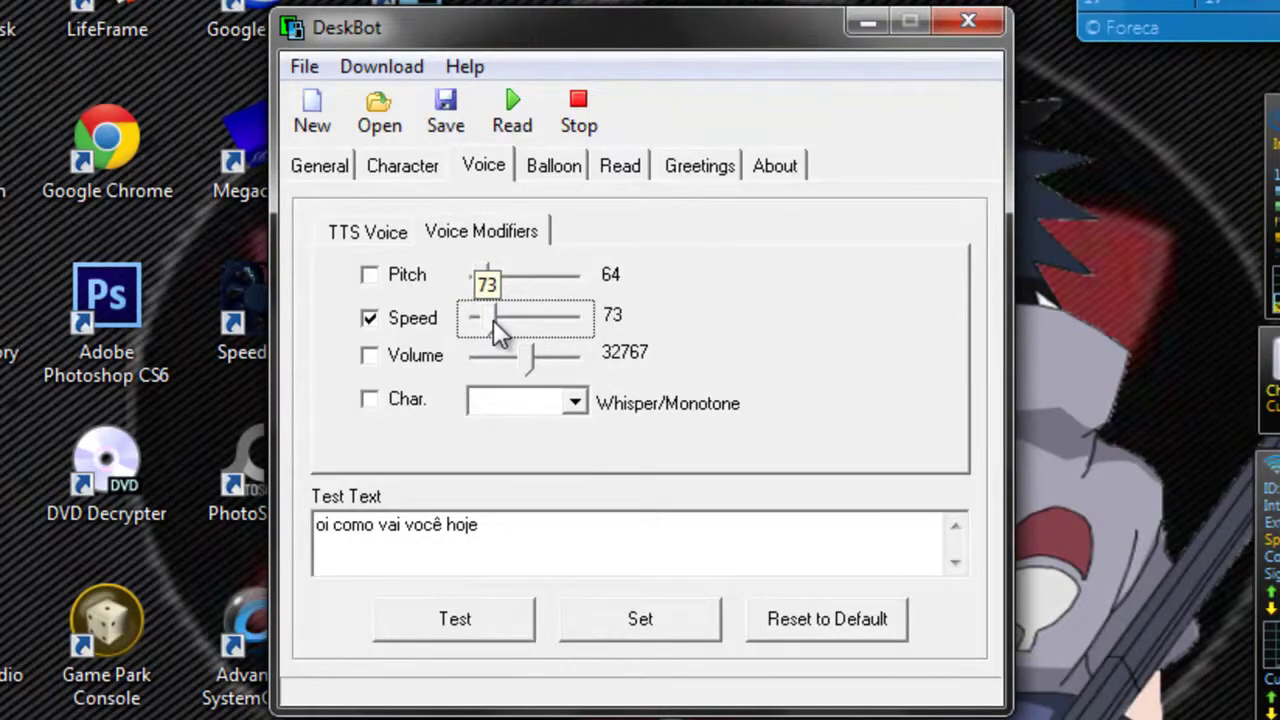
click(431, 612)
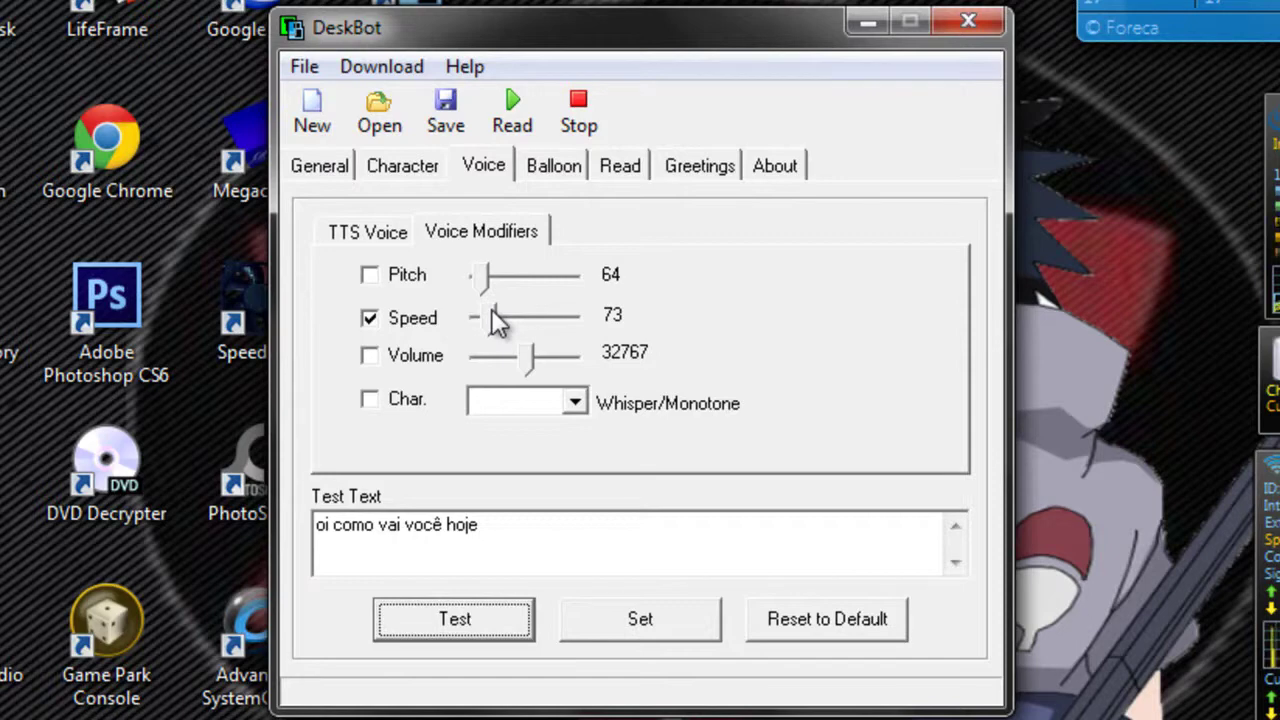
- Raise the voice speed to 125 in stages, testing the speech at 82, 105 and 125
drag(491, 309, 500, 640)
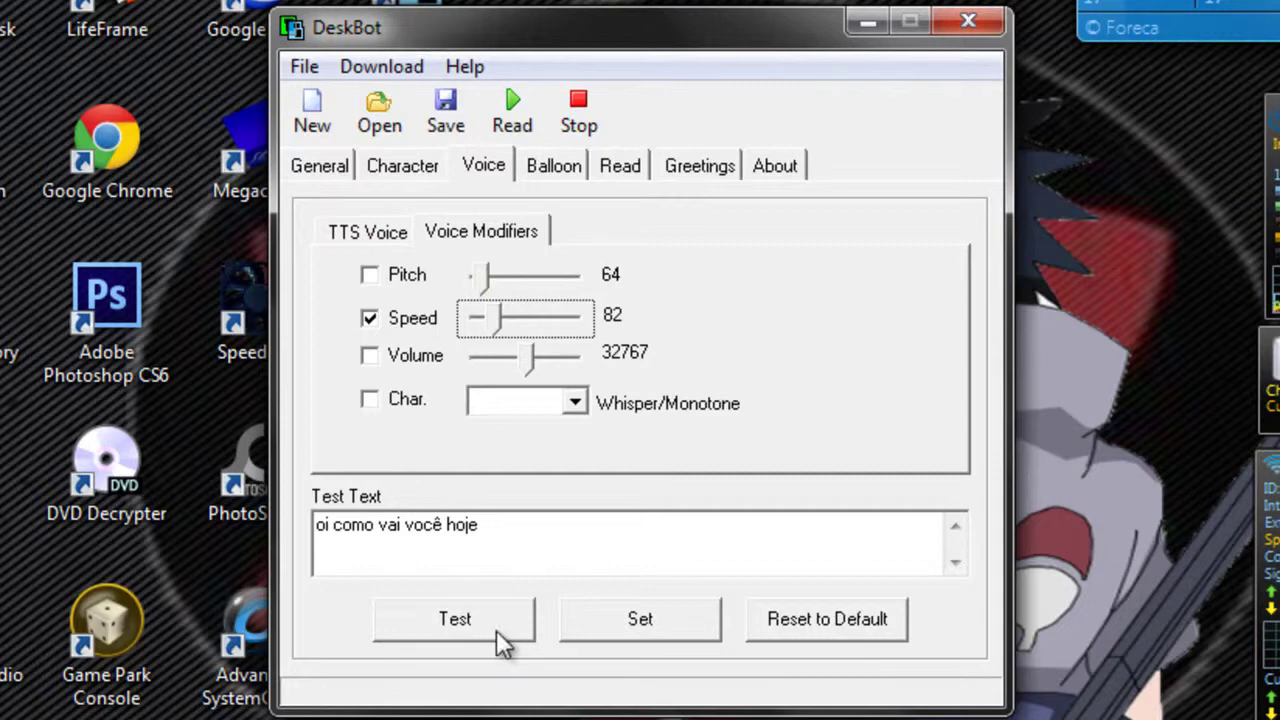
click(496, 630)
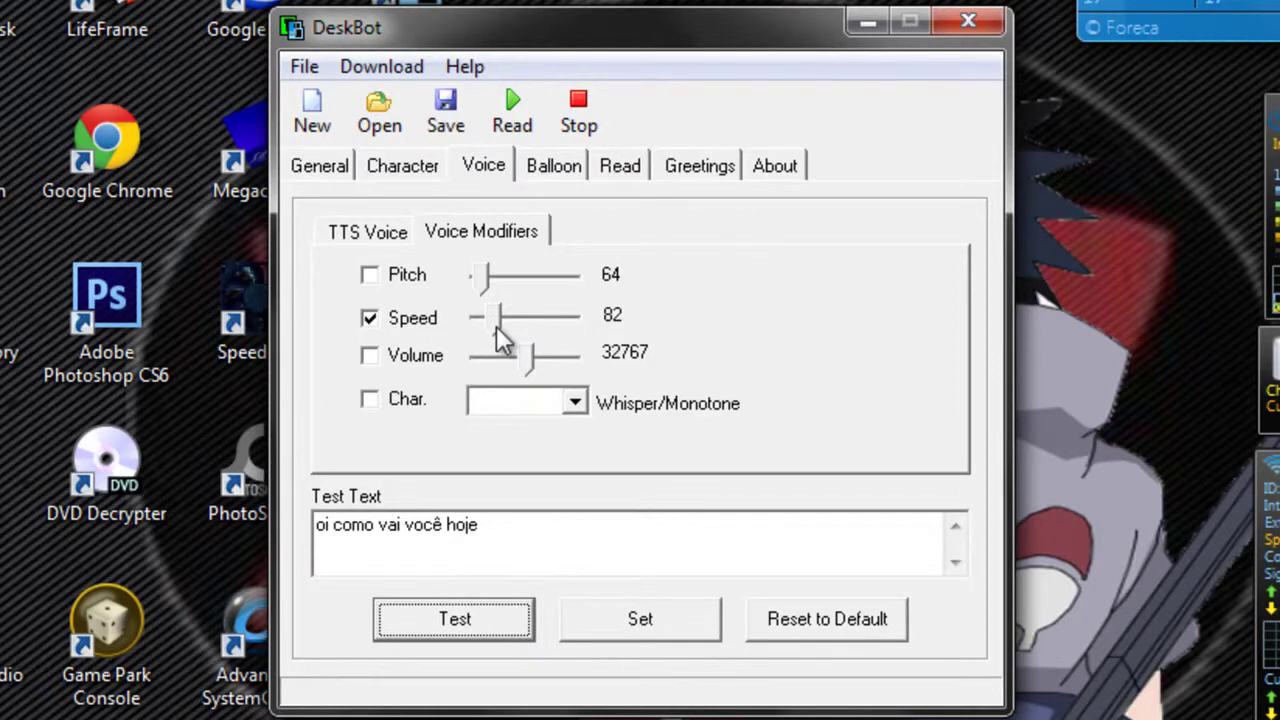
drag(497, 329, 508, 330)
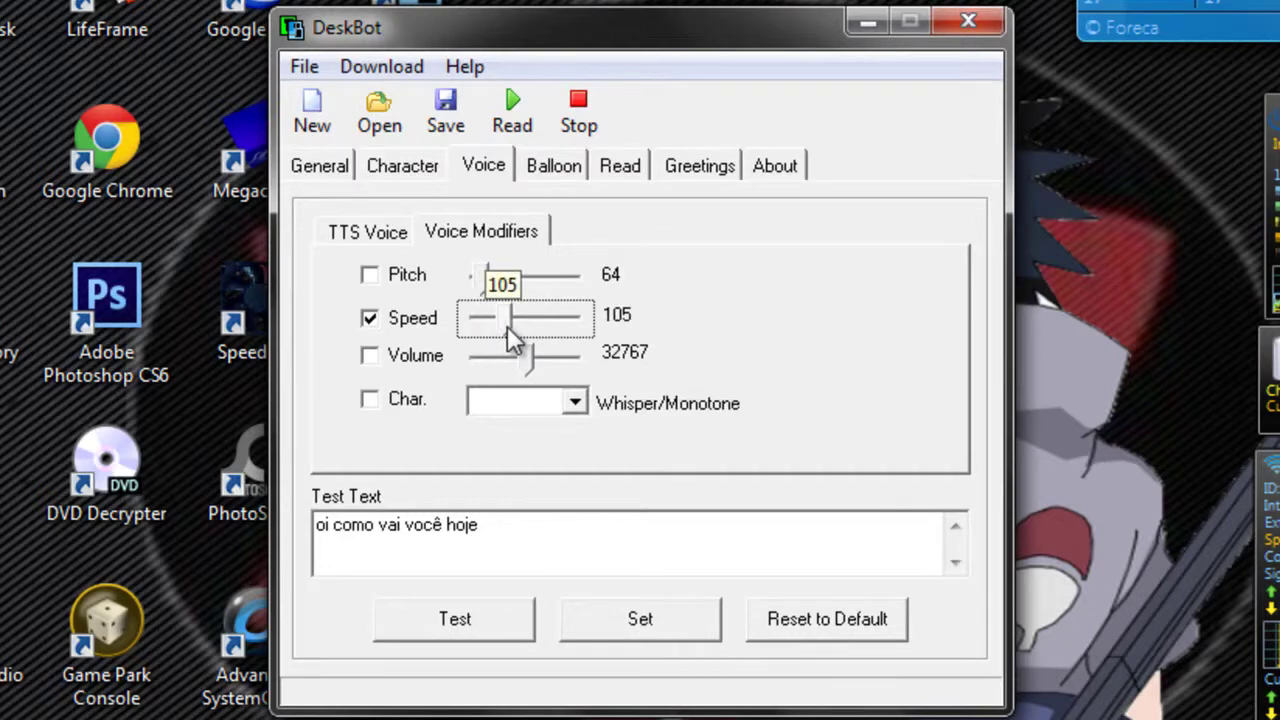
click(507, 630)
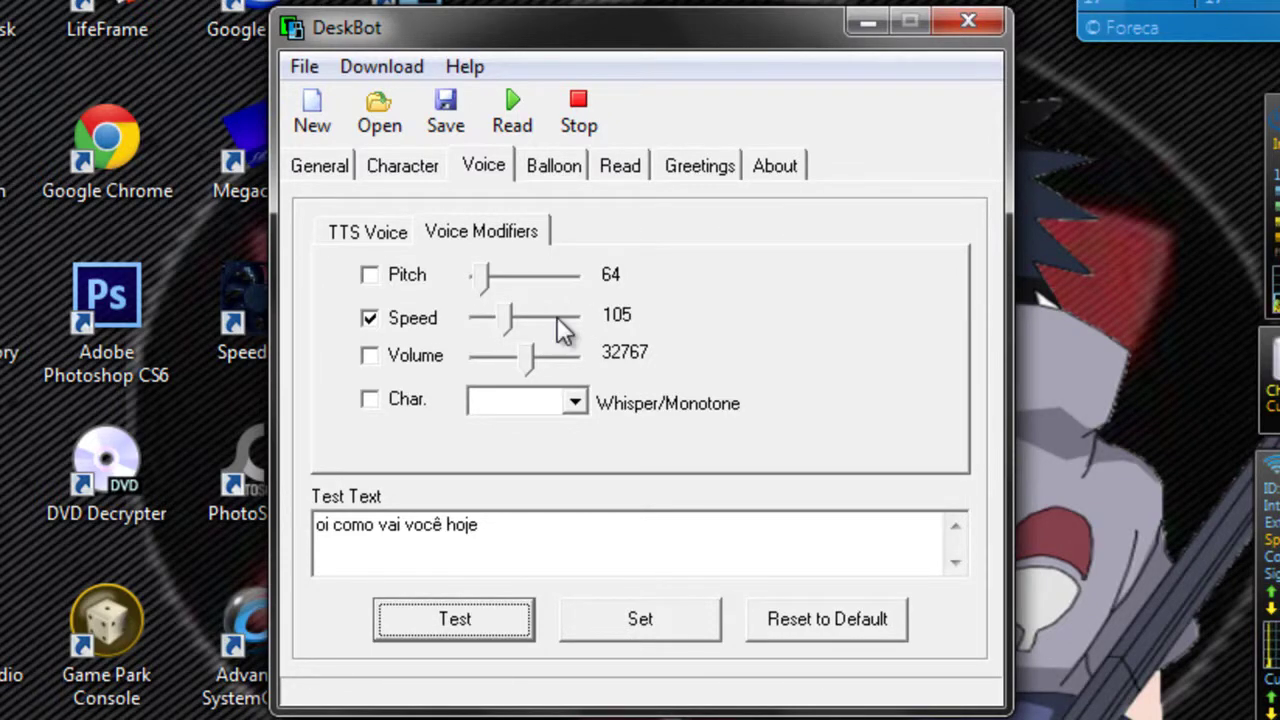
click(557, 317)
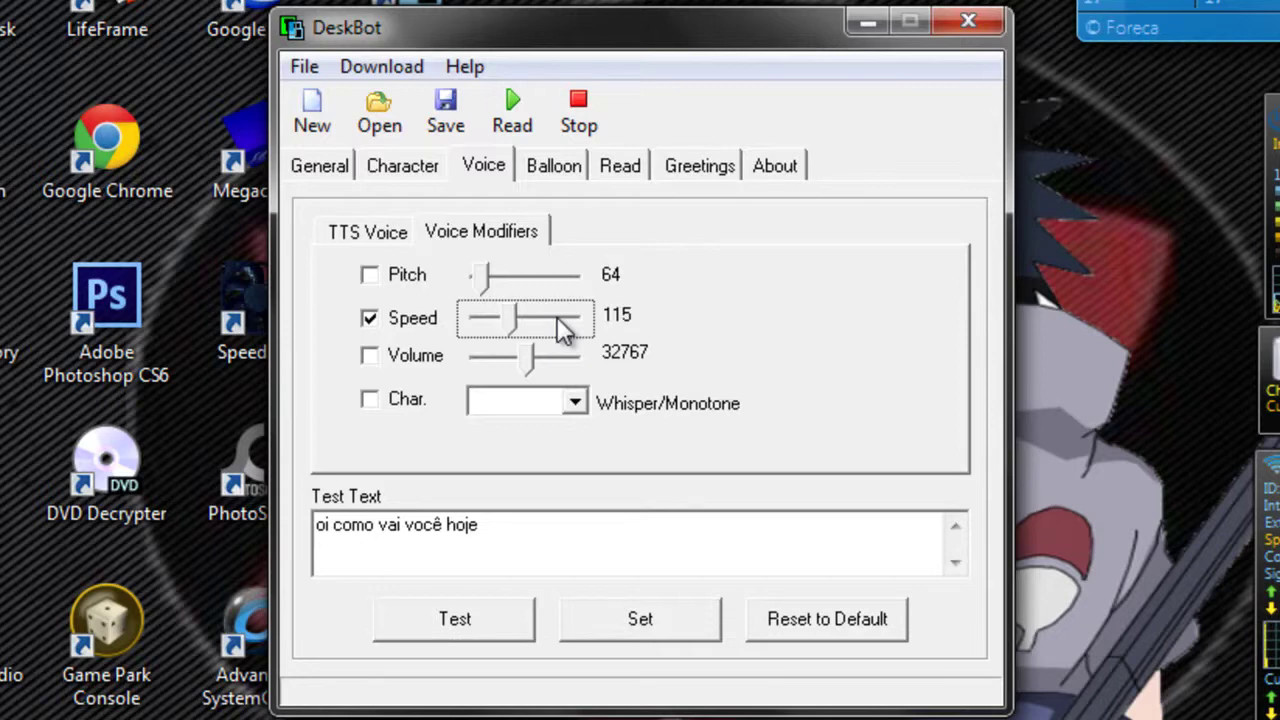
click(557, 317)
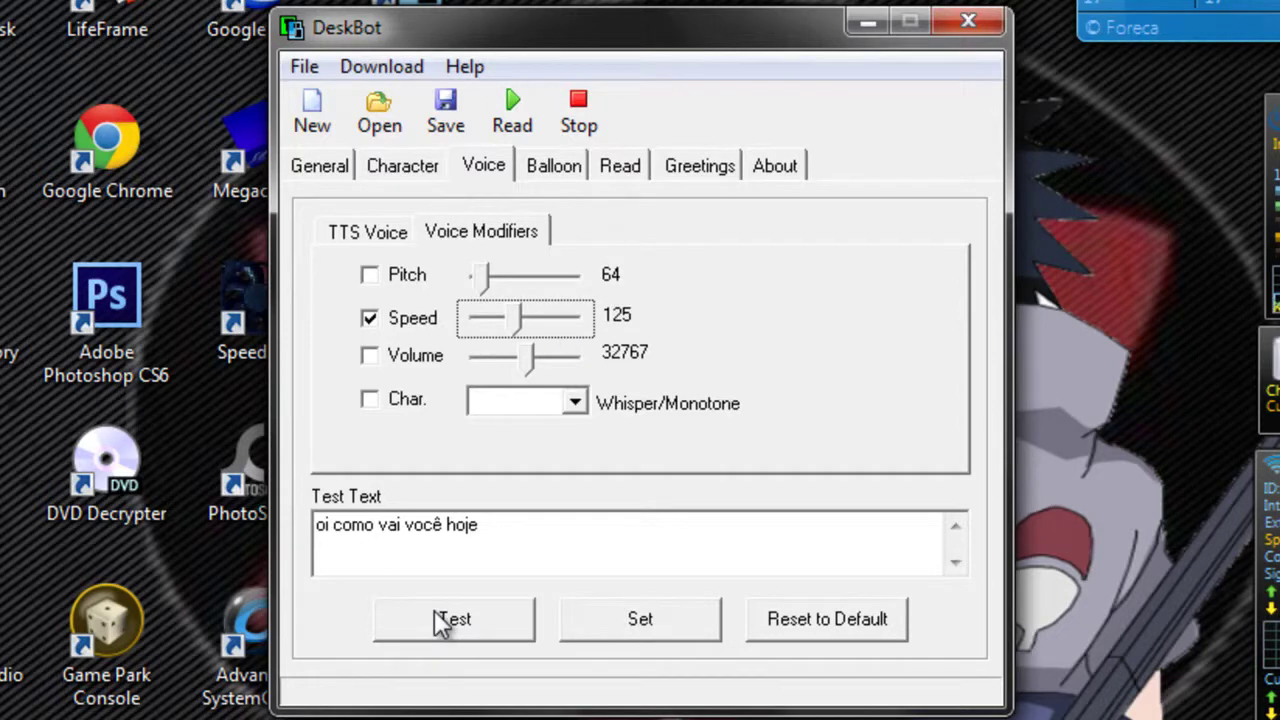
click(434, 615)
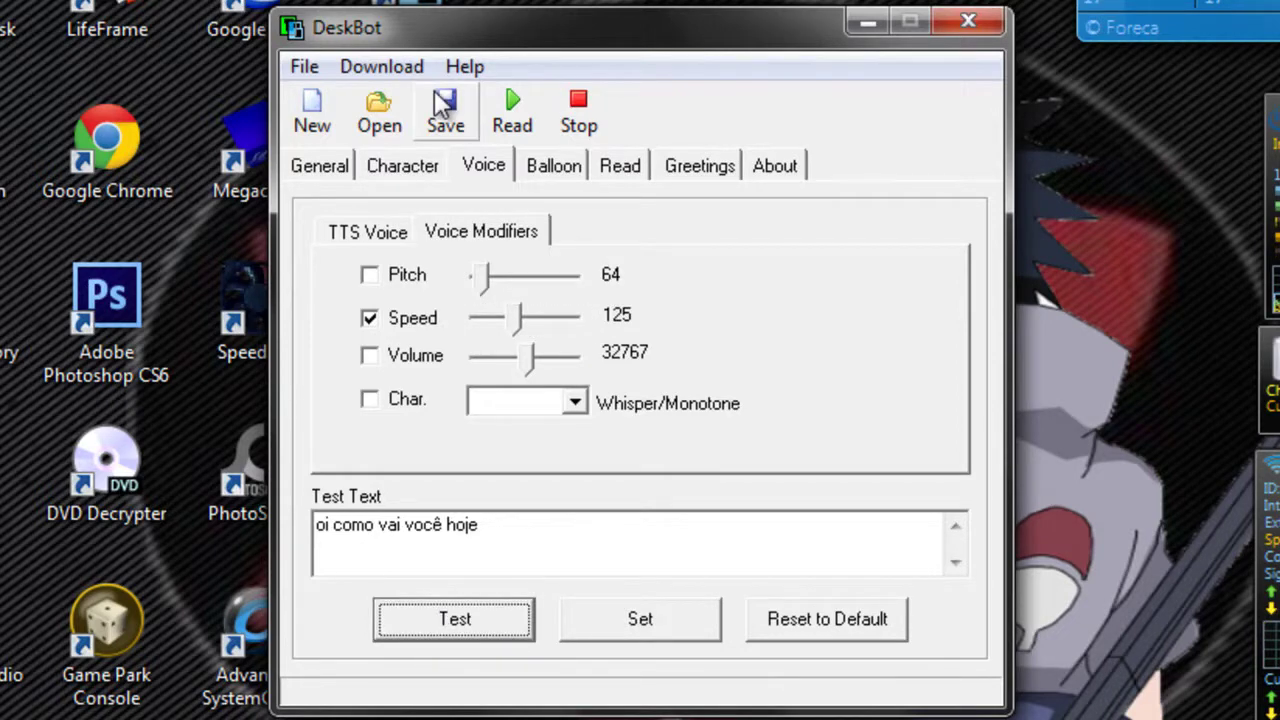
- Download the Robocop character from the Microsoft Agent Ring character gallery in the browser and open the full downloads list
click(378, 170)
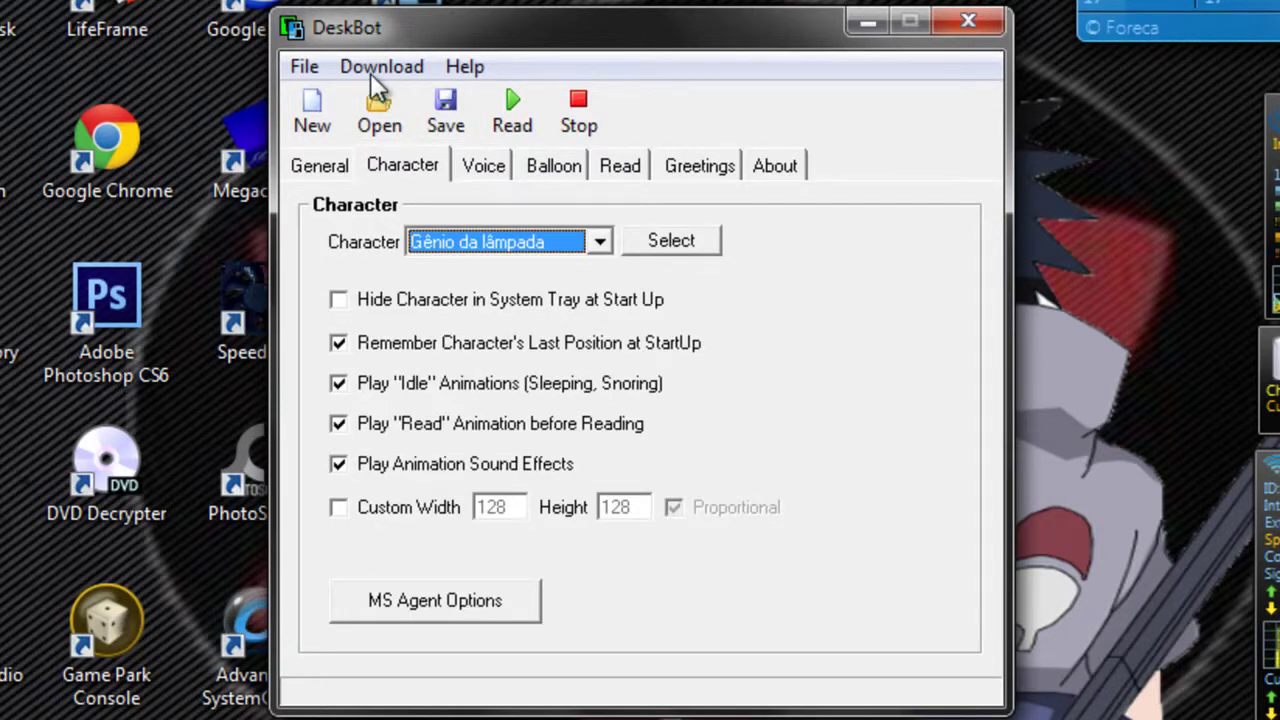
click(374, 68)
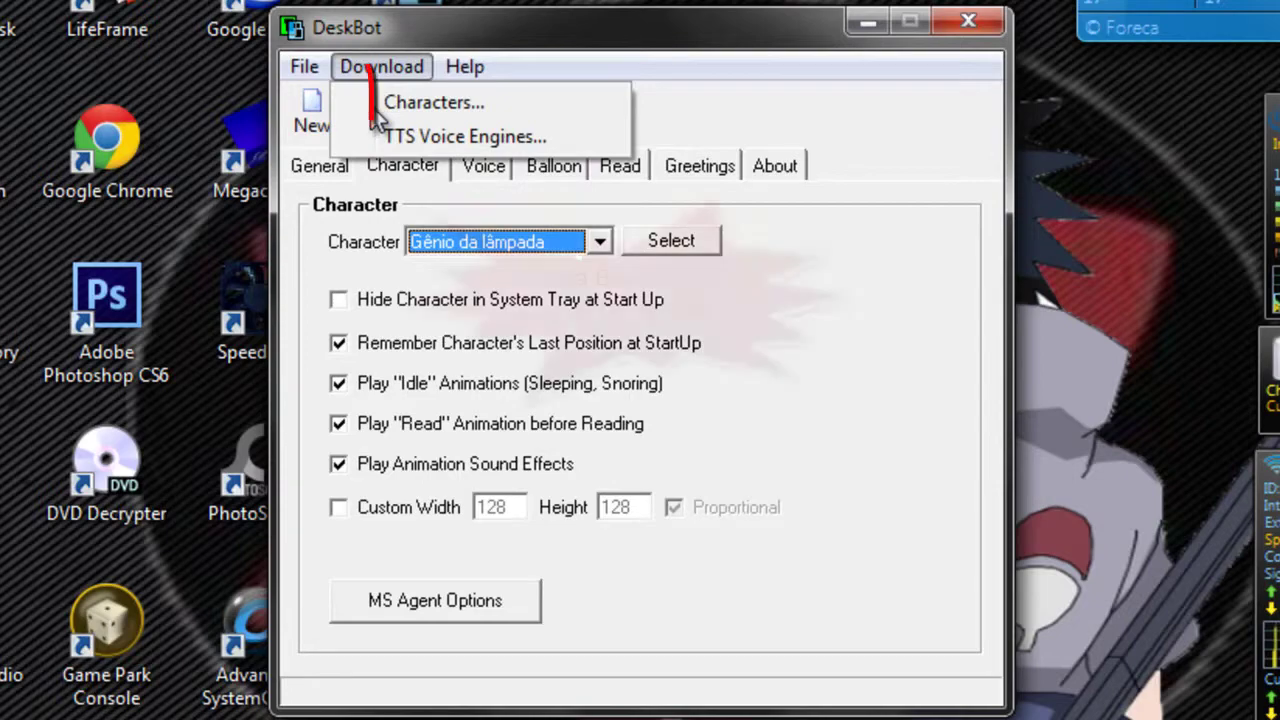
click(229, 526)
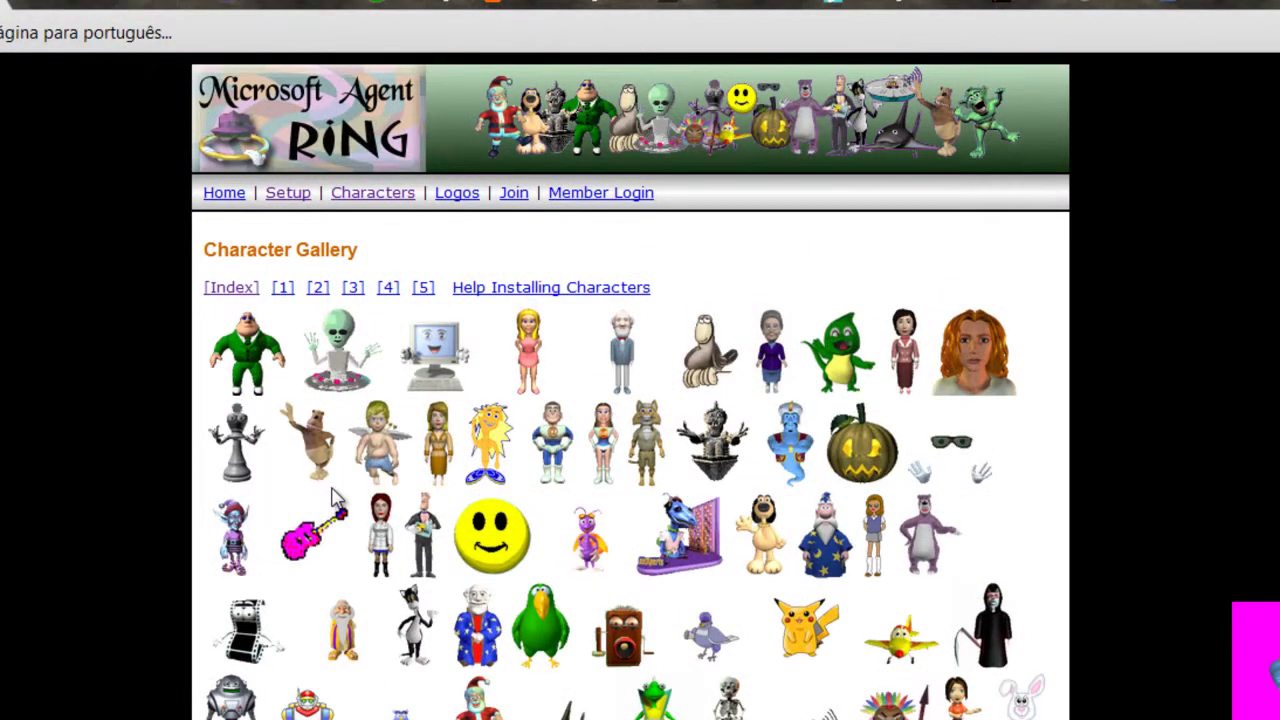
scroll(335, 500, down, 3)
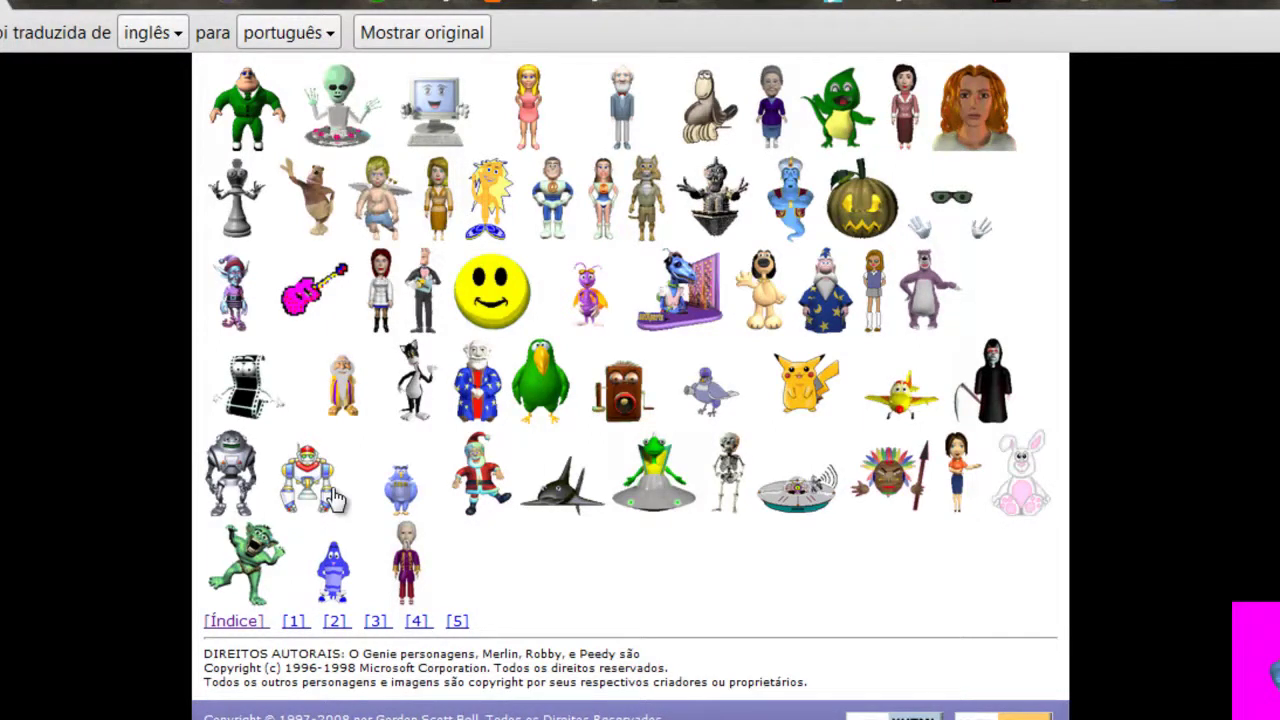
click(335, 497)
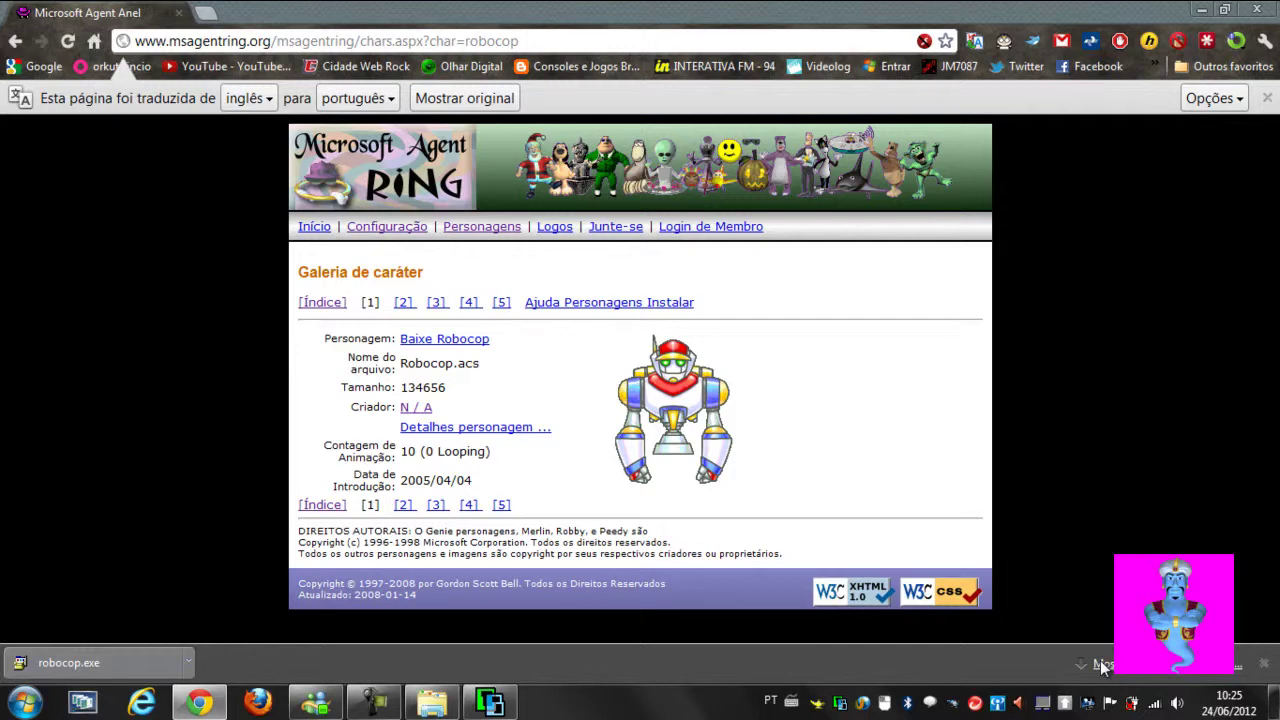
click(1101, 668)
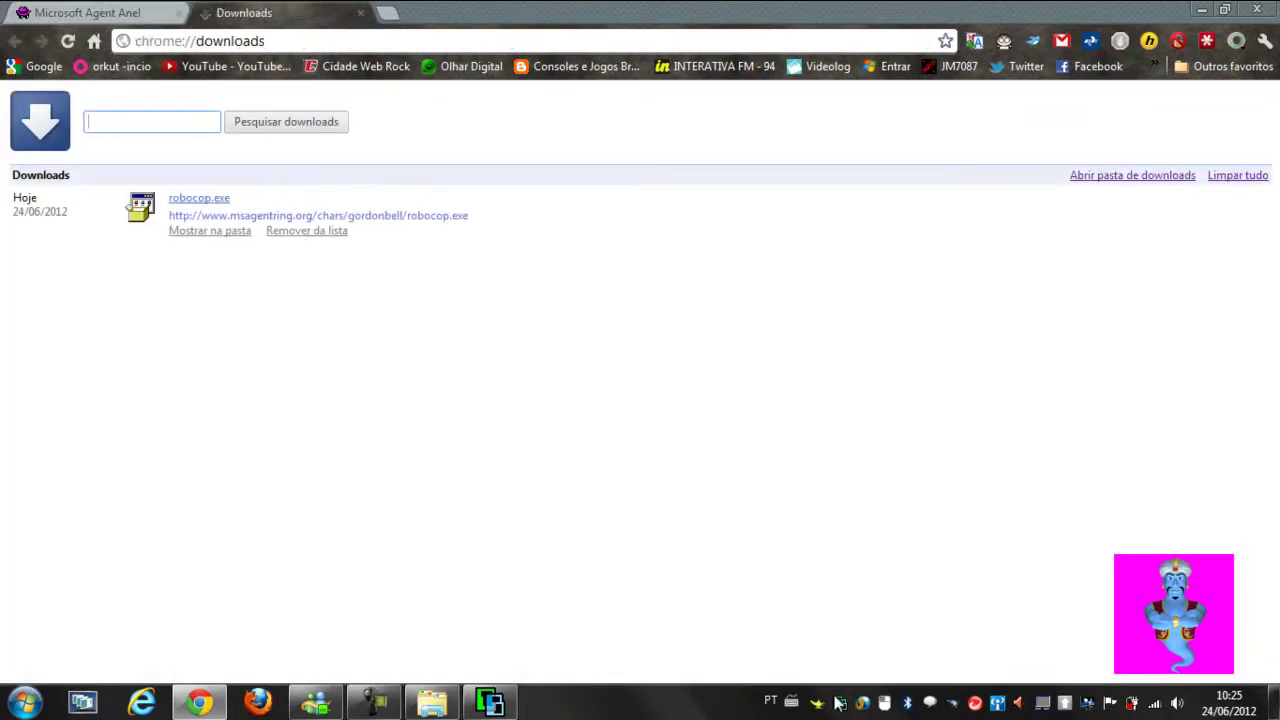
- Exit the running DeskBot from the notification area
click(840, 702)
right_click(840, 702)
click(853, 683)
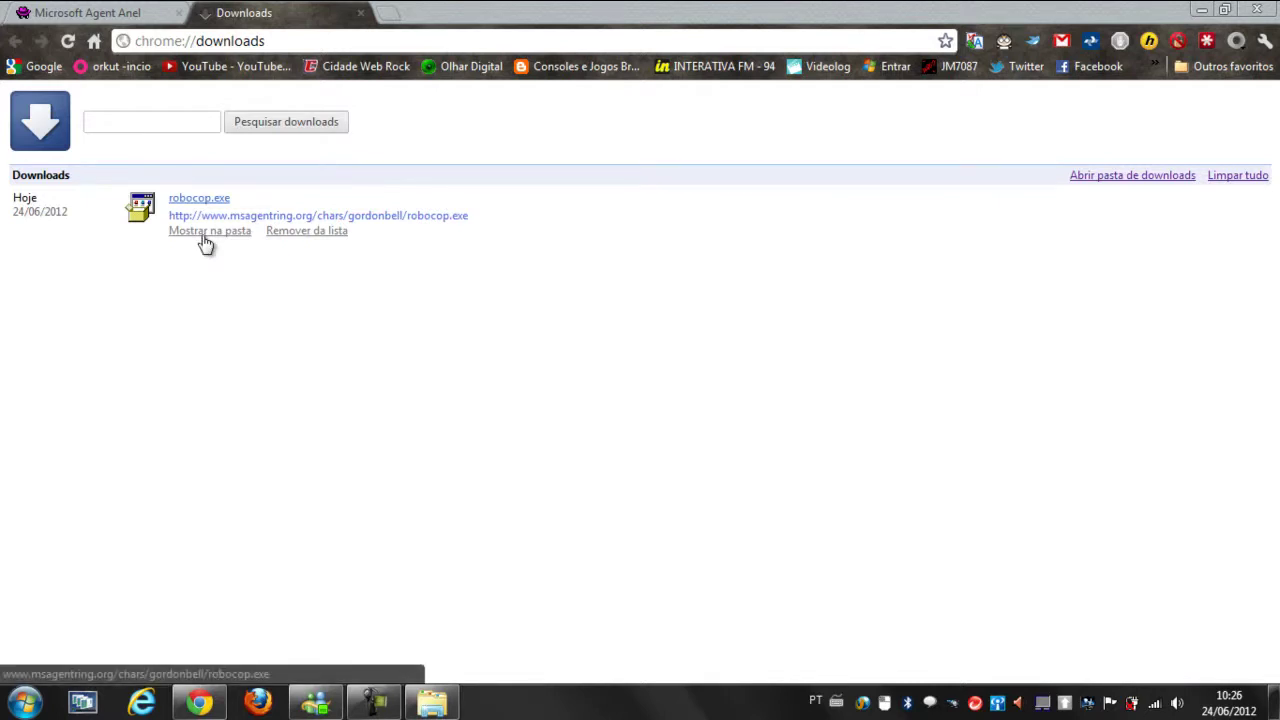
- Show robocop.exe in its folder and install the character, accepting its license agreement
click(205, 240)
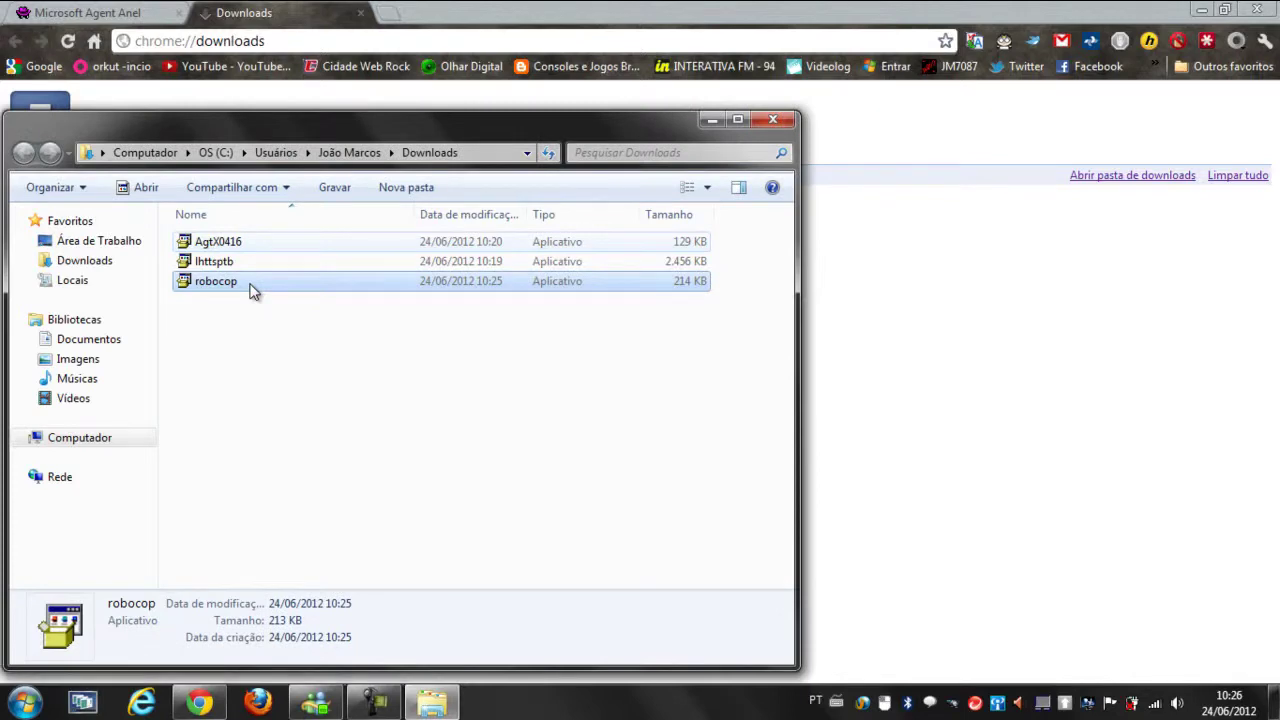
double_click(250, 289)
click(707, 374)
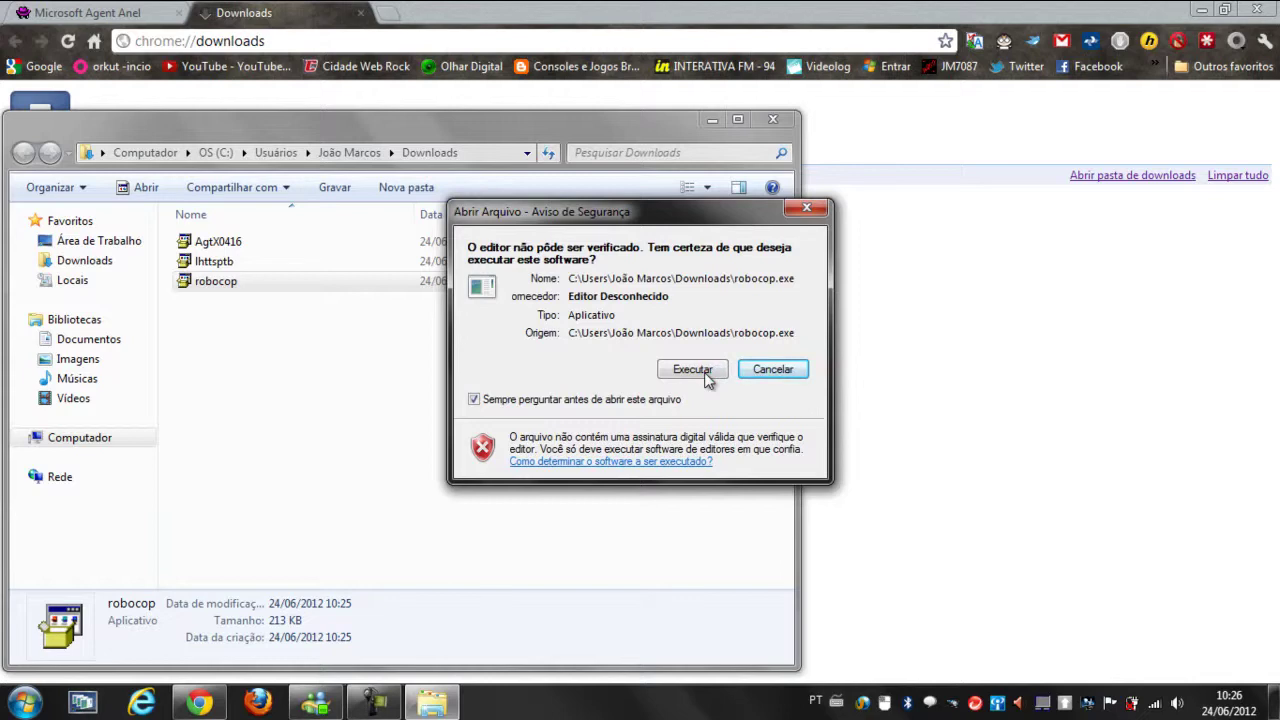
click(705, 374)
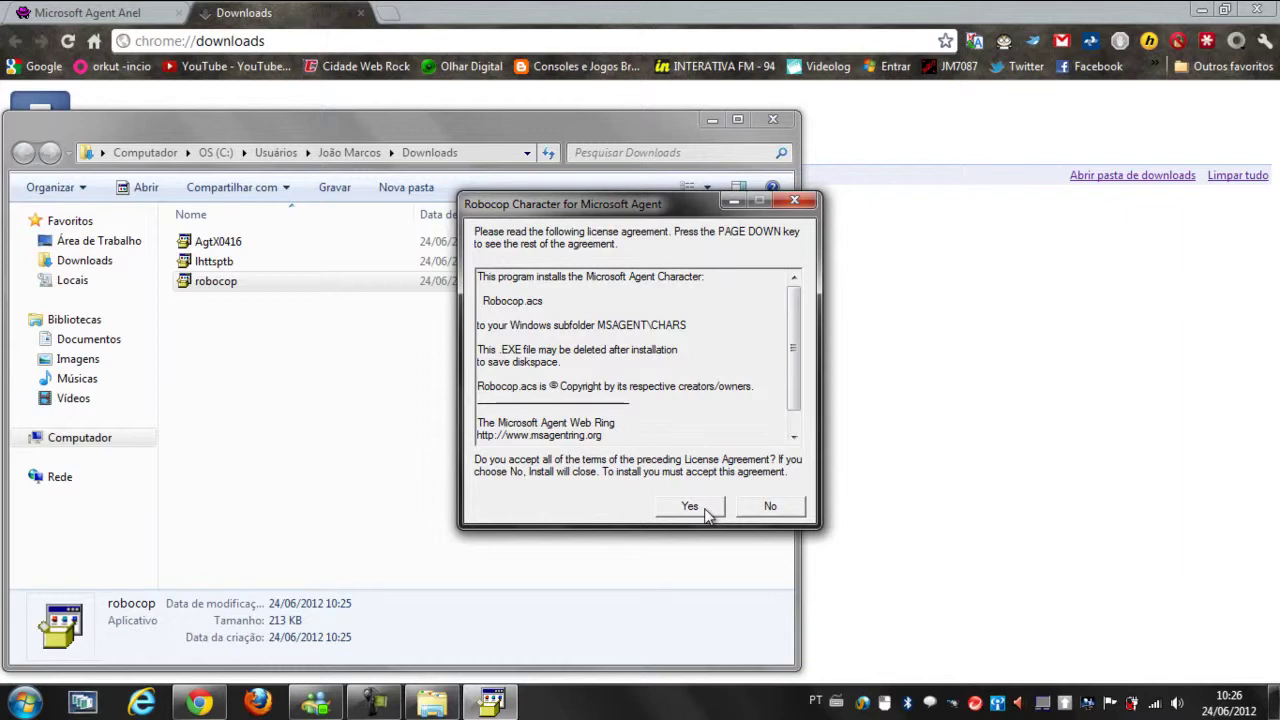
click(705, 512)
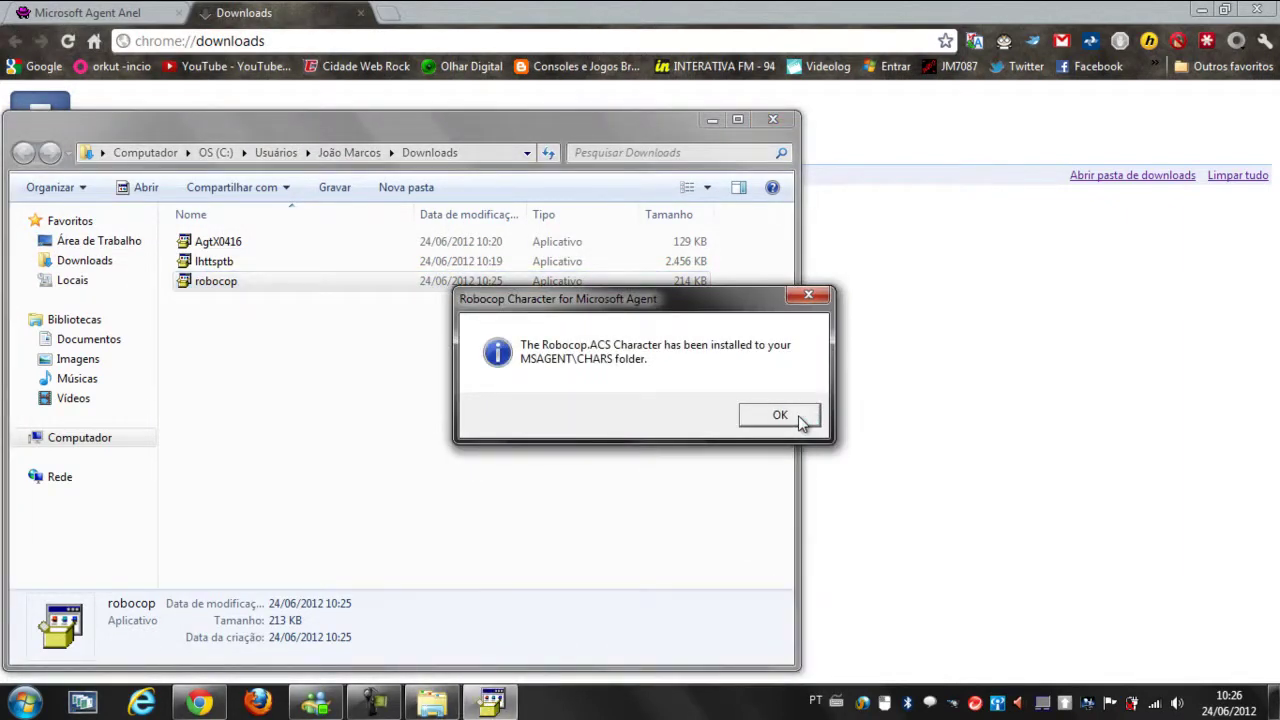
click(779, 415)
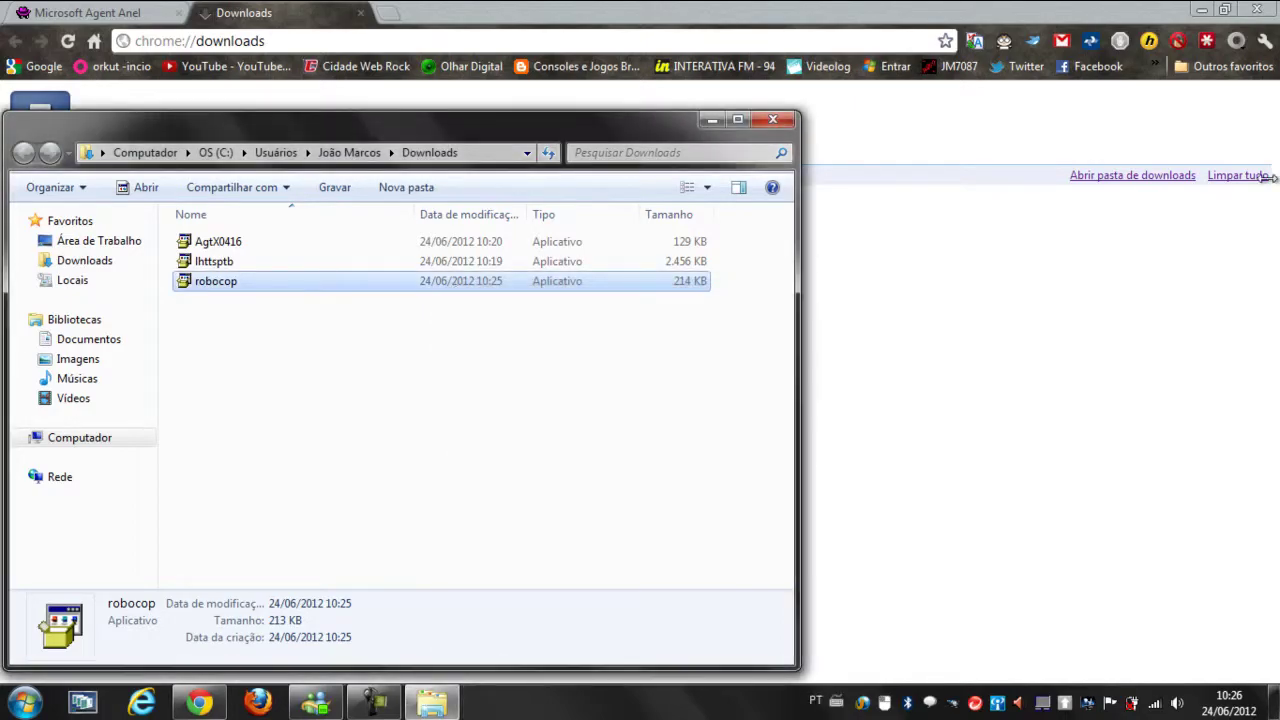
- Relaunch DeskBot from the desktop and apply Robocop as its character
key(super+d)
double_click(497, 130)
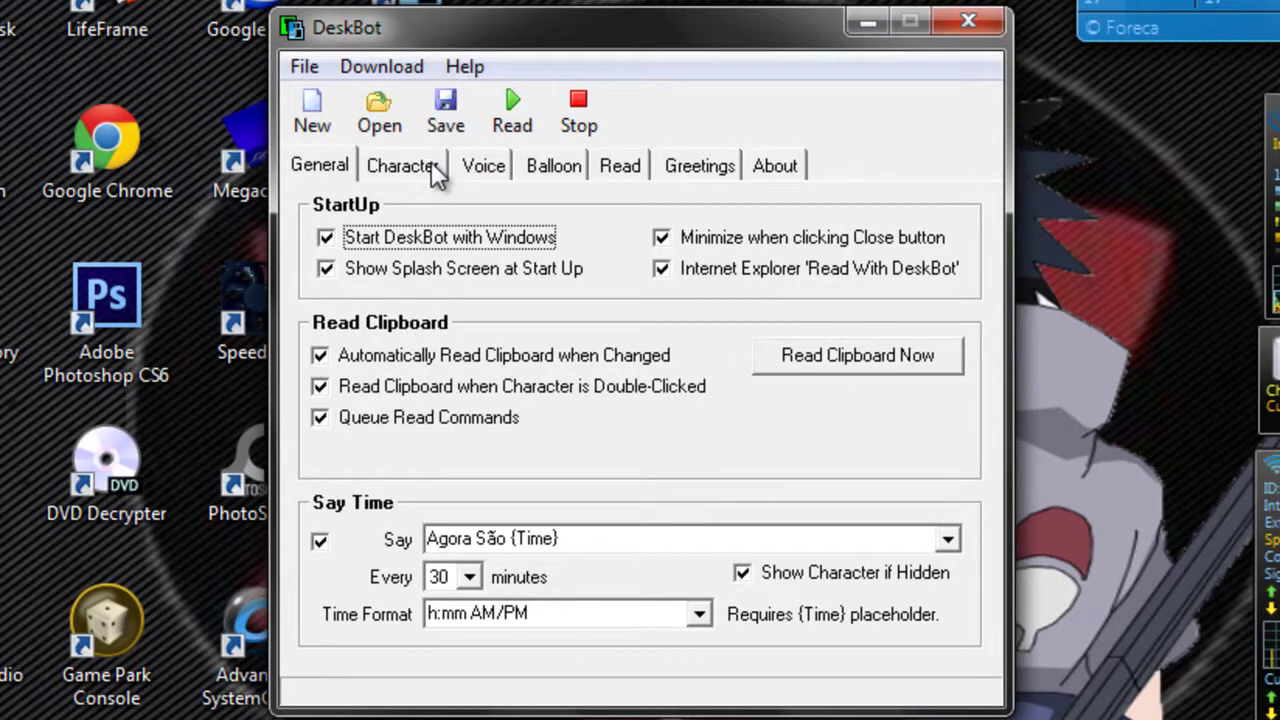
click(433, 168)
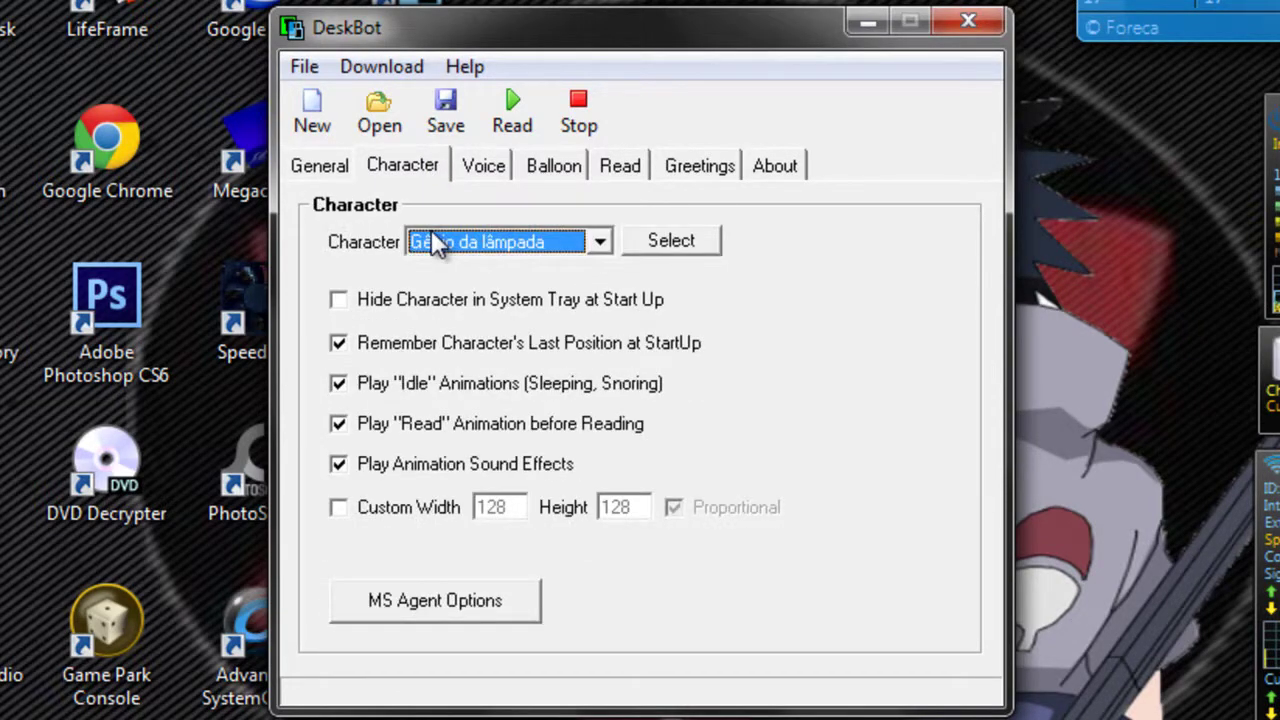
click(433, 240)
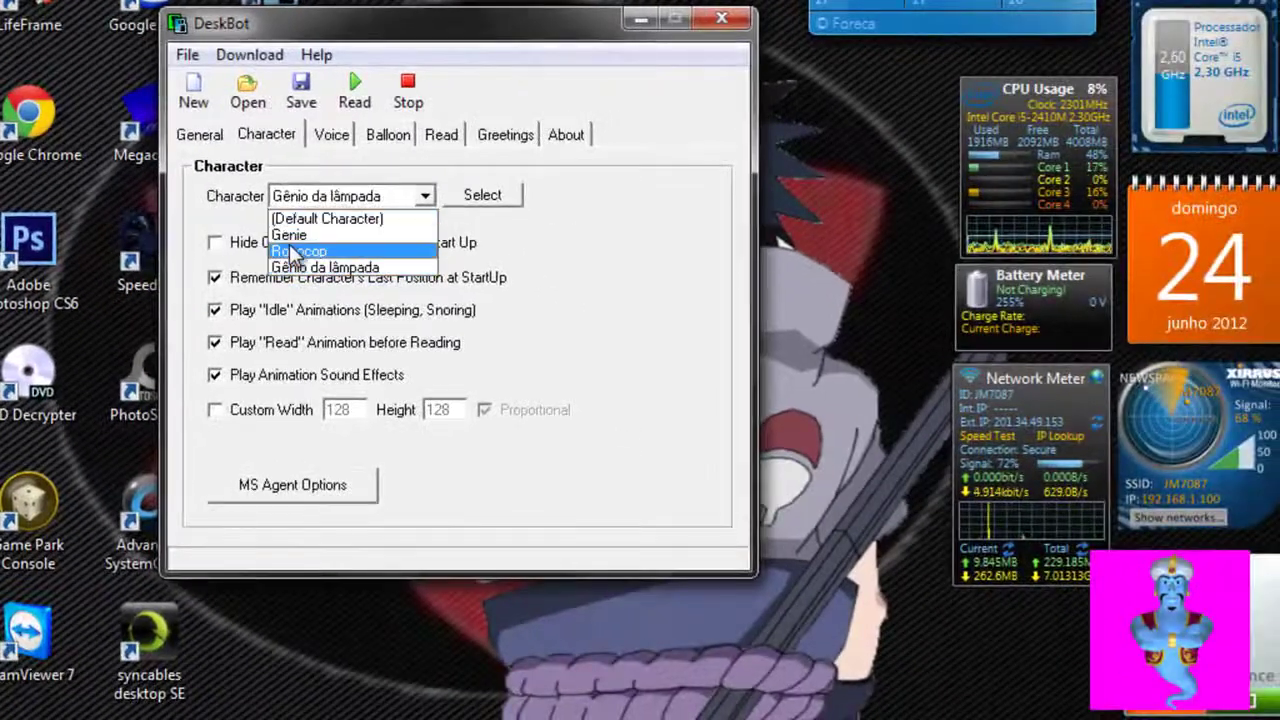
click(292, 252)
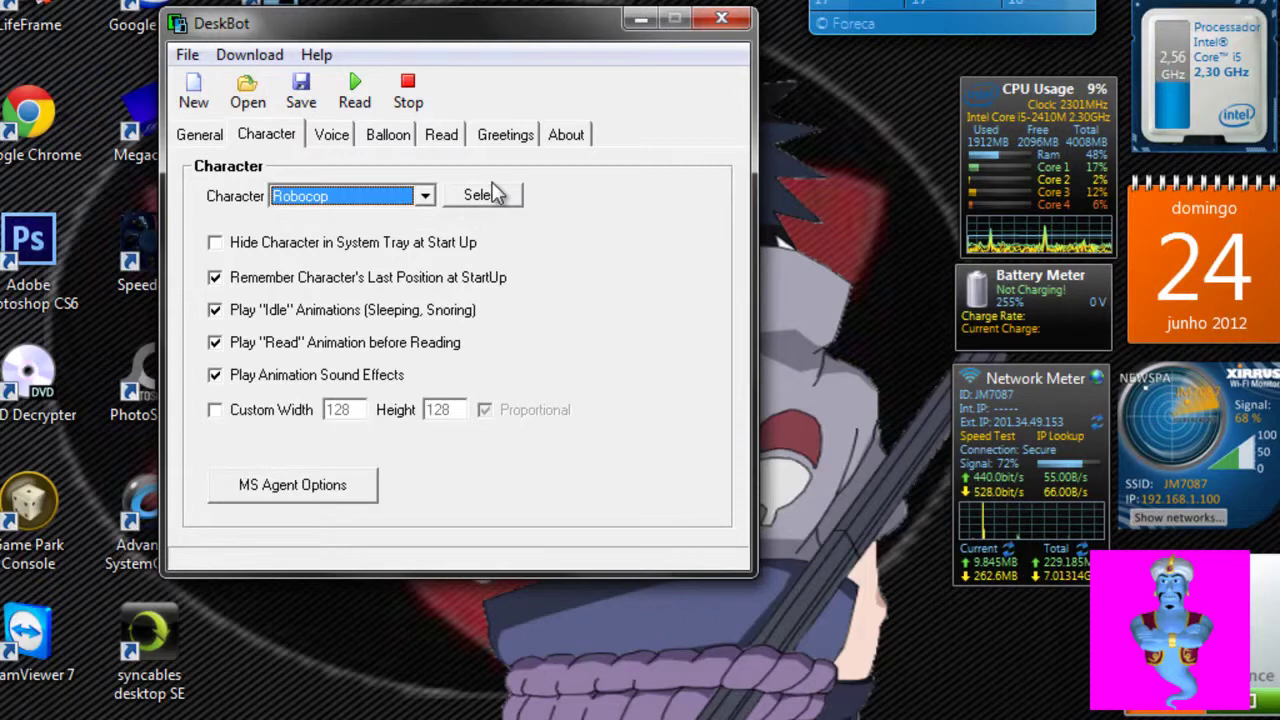
click(497, 195)
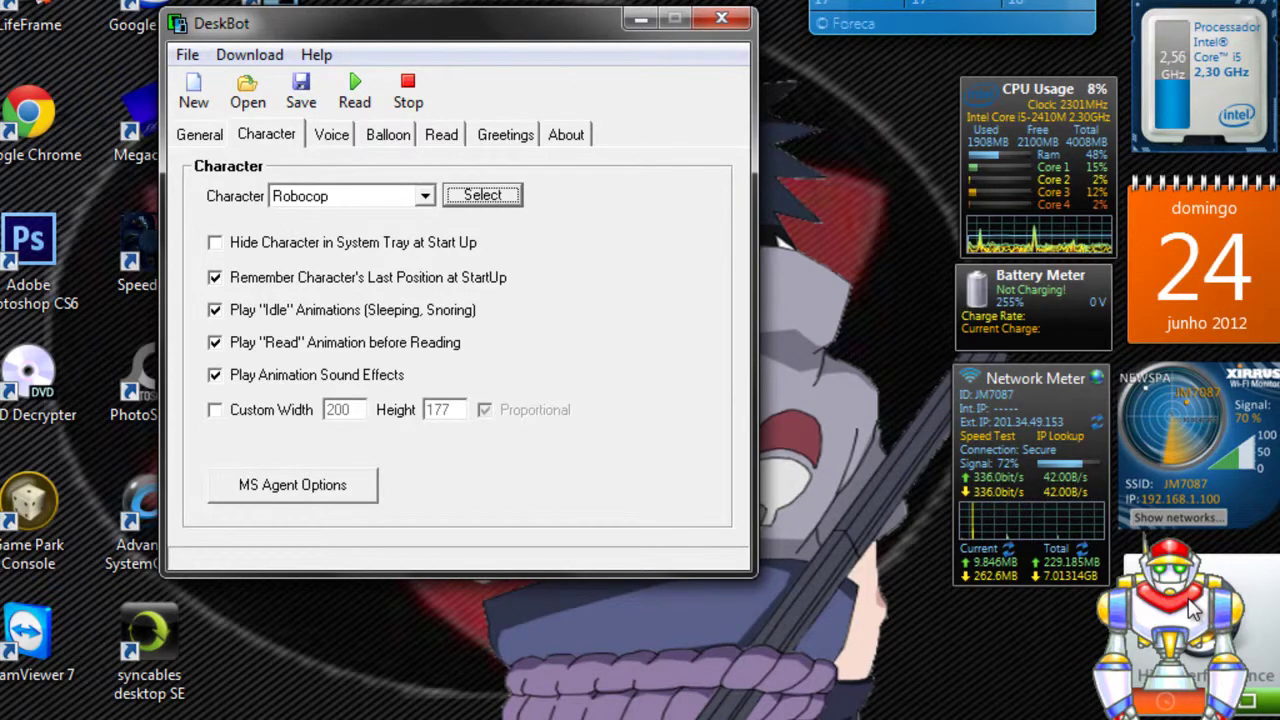
click(920, 604)
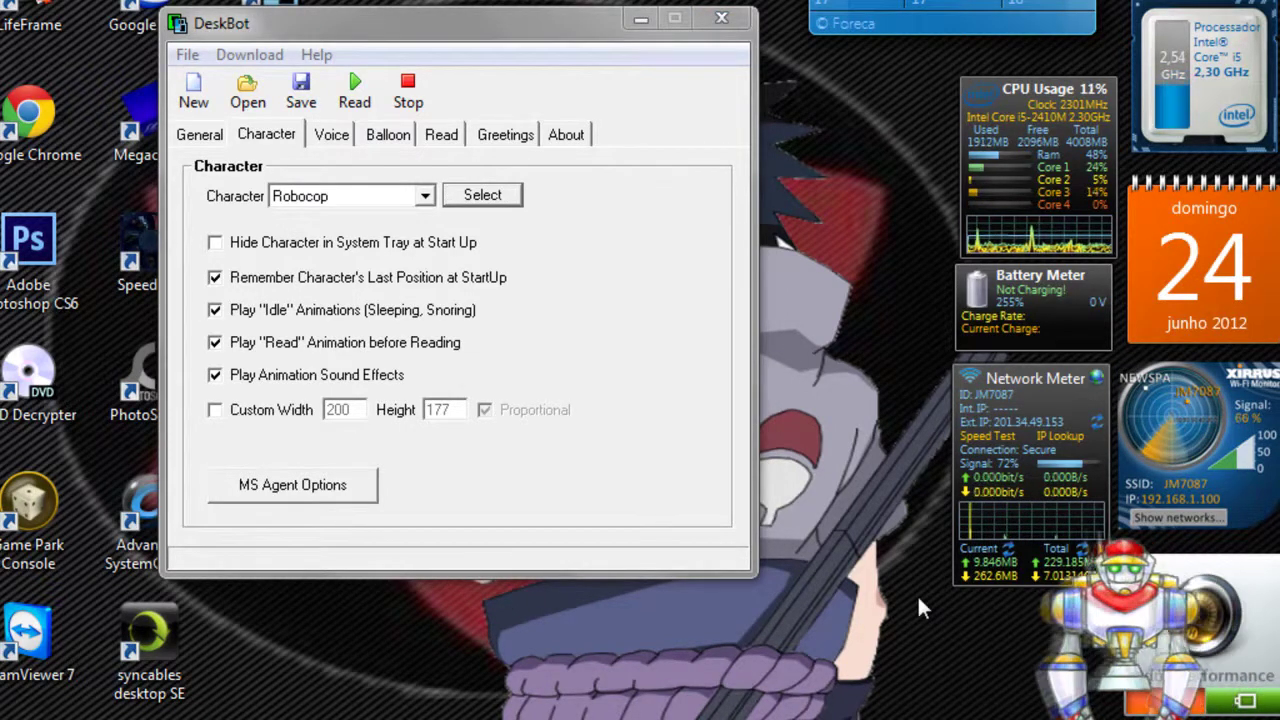